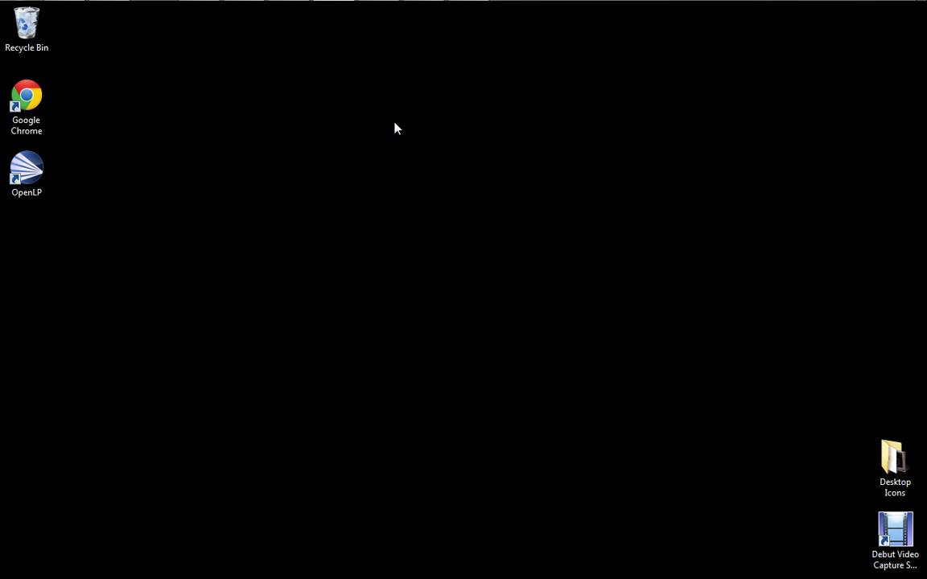
Step: Launch Google Chrome and load the SongSelect website at songselect.com
{"action": "double_click", "coordinate": [29, 98]}
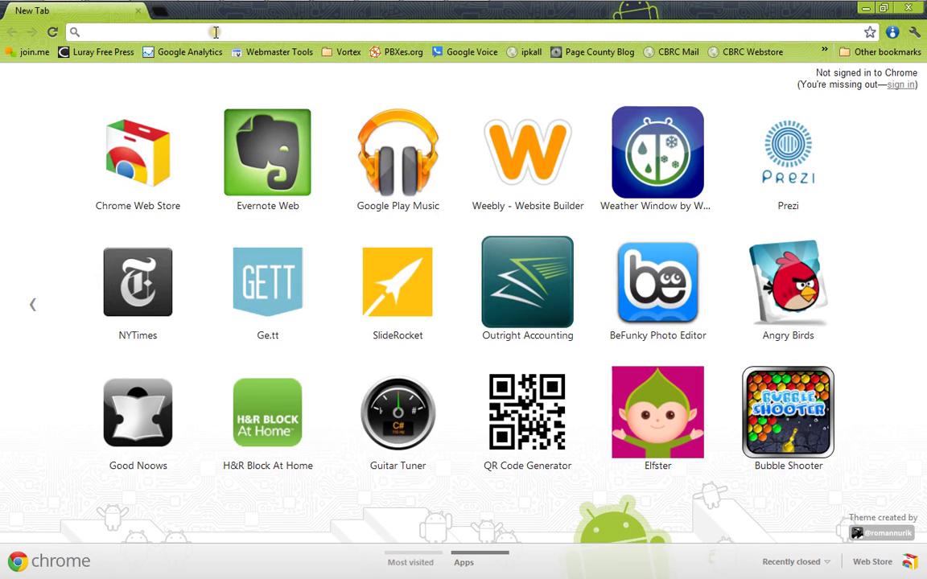
{"action": "type", "text": "songselect.com"}
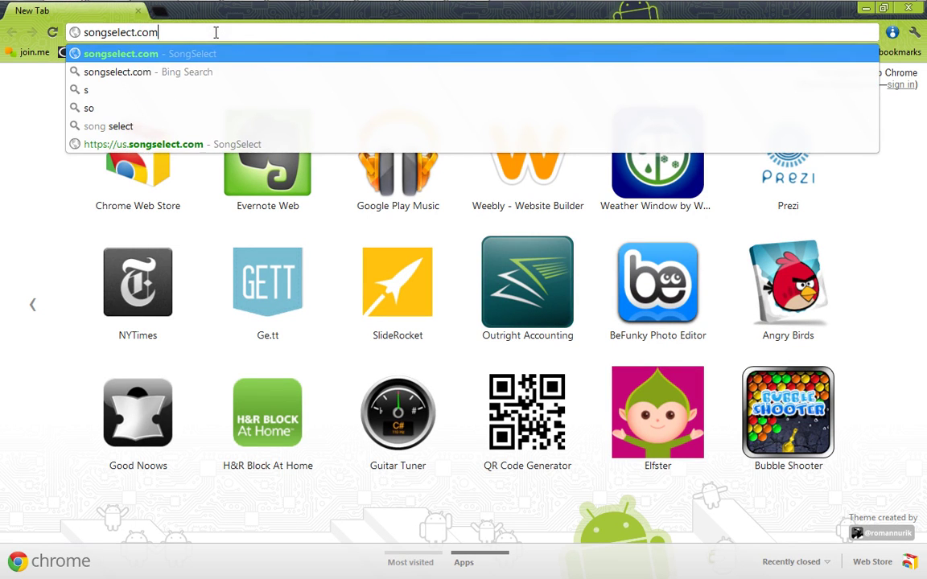
{"action": "key", "text": "Return"}
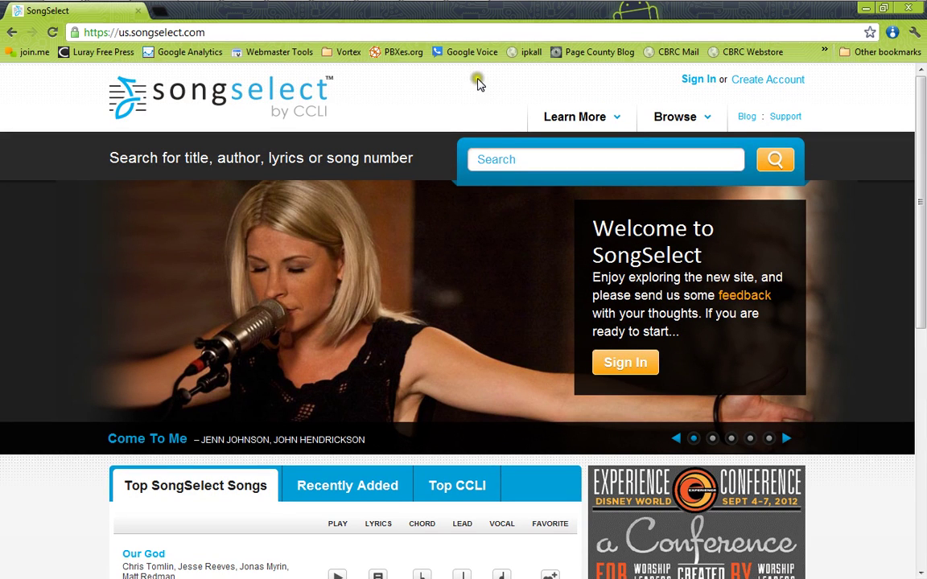
Step: Sign in to SongSelect with the church account's username and password
{"action": "left_click", "coordinate": [708, 83]}
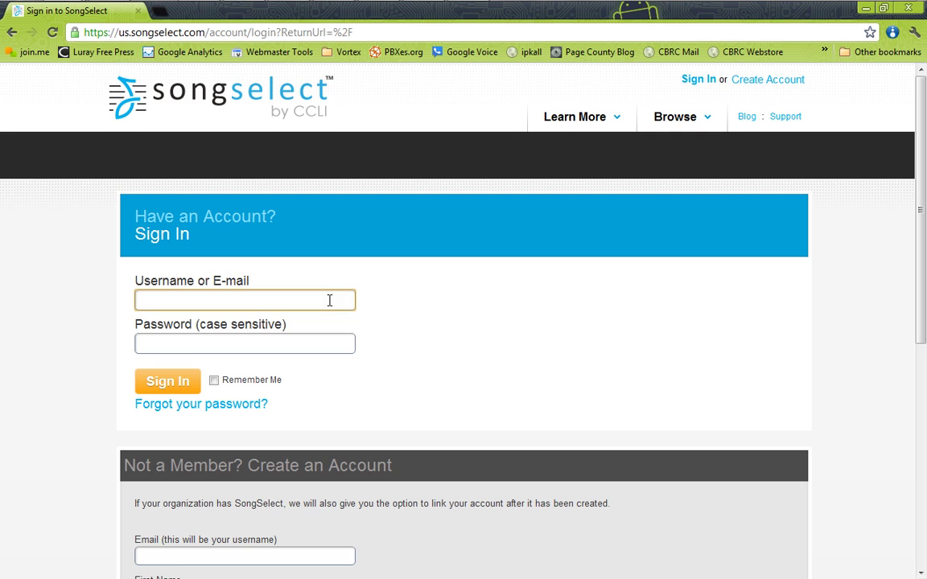
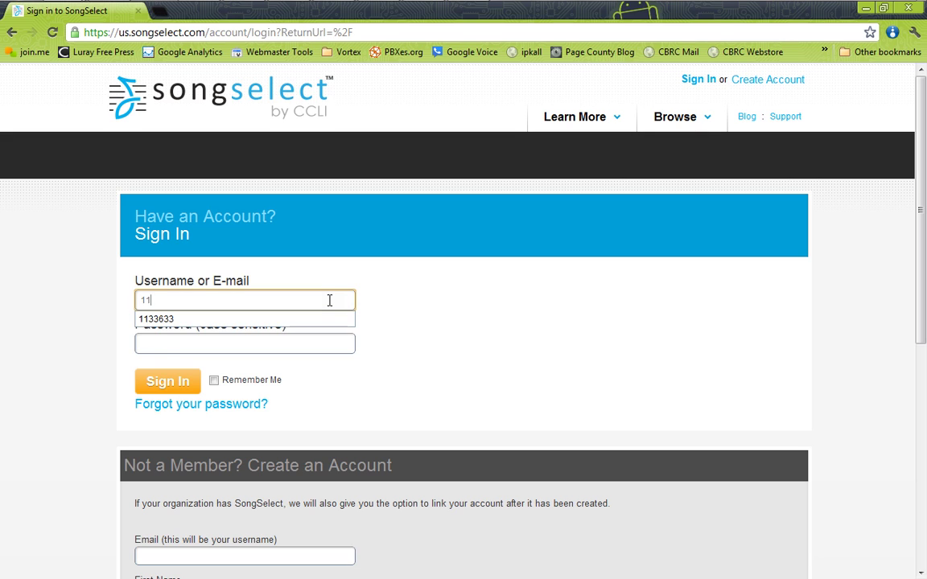
{"action": "key", "text": "Tab"}
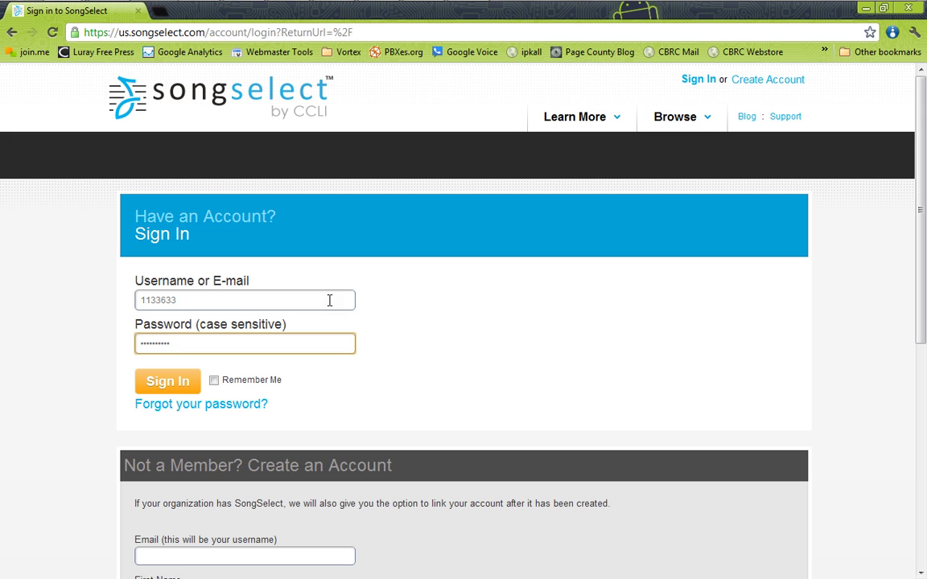
{"action": "key", "text": "Return"}
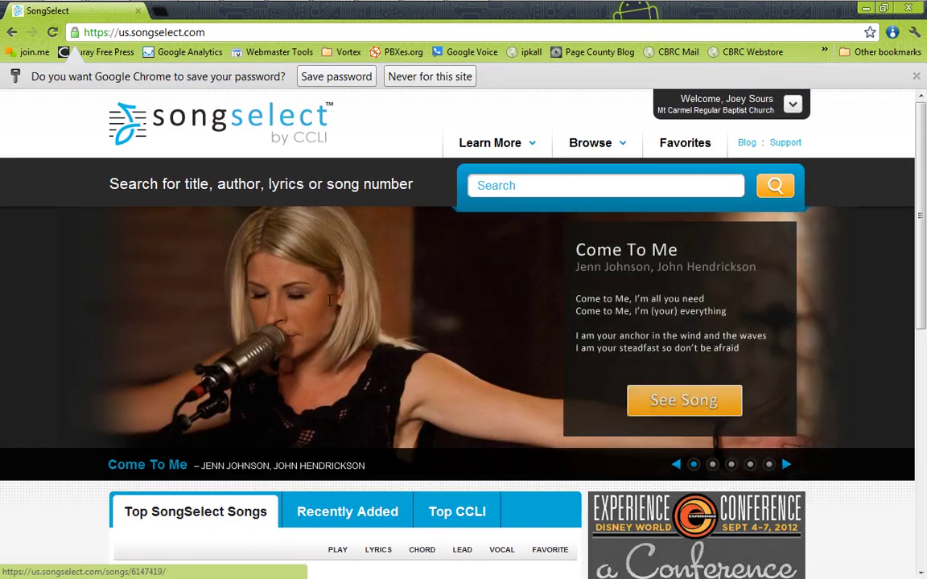
Step: Search SongSelect for 'rock of ages' and scroll through the 477 matching results
{"action": "left_click", "coordinate": [536, 187]}
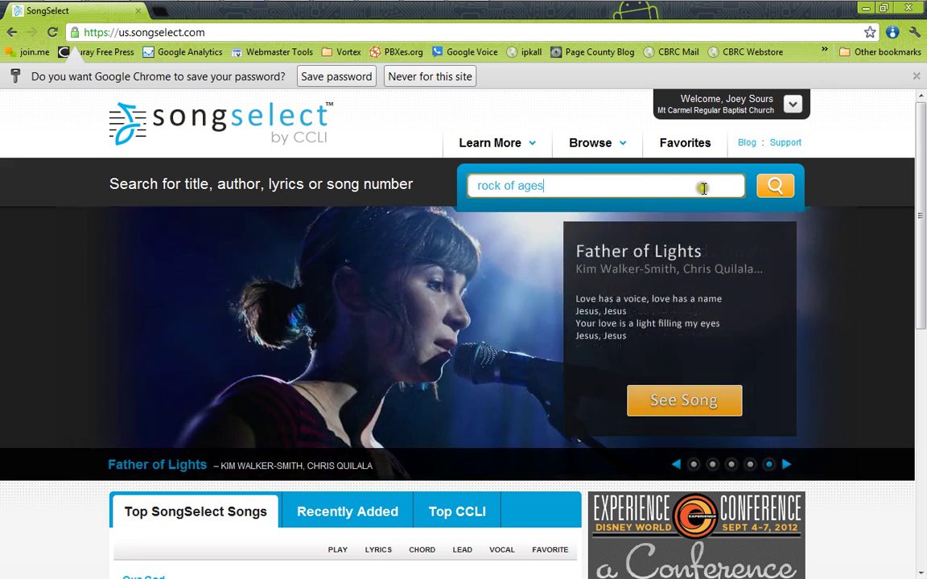
{"action": "left_click", "coordinate": [771, 192]}
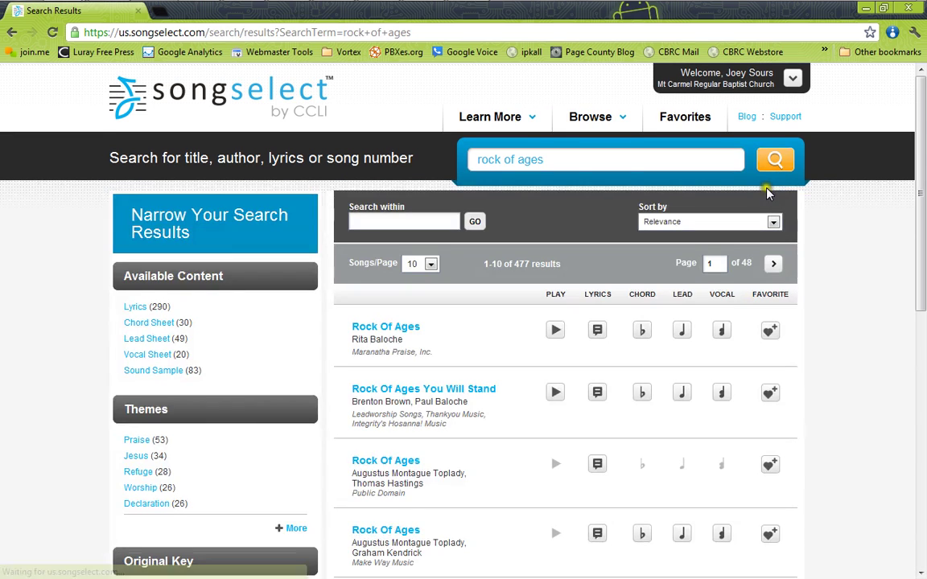
{"action": "scroll", "coordinate": [541, 362], "scroll_direction": "down", "scroll_amount": 1}
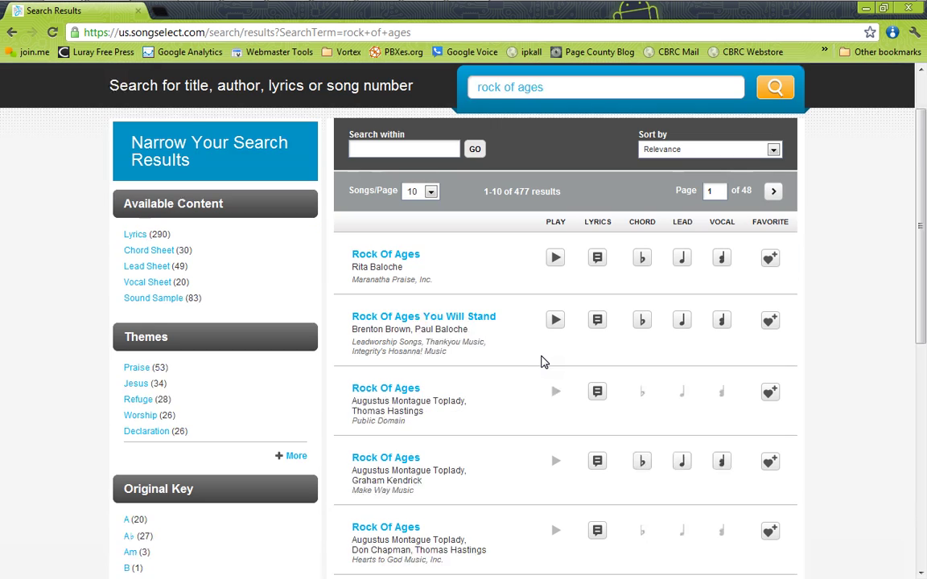
{"action": "scroll", "coordinate": [542, 363], "scroll_direction": "down", "scroll_amount": 1}
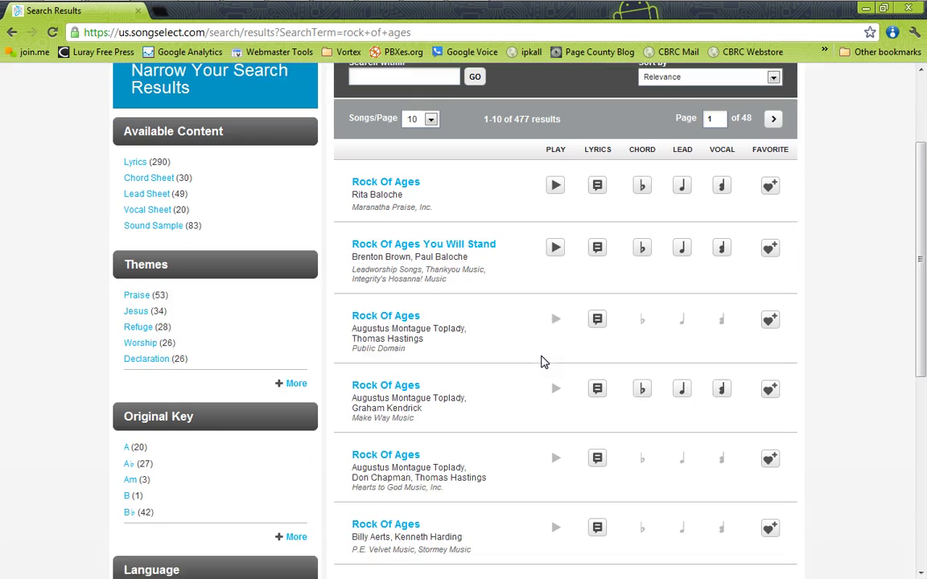
{"action": "scroll", "coordinate": [464, 417], "scroll_direction": "down", "scroll_amount": 2}
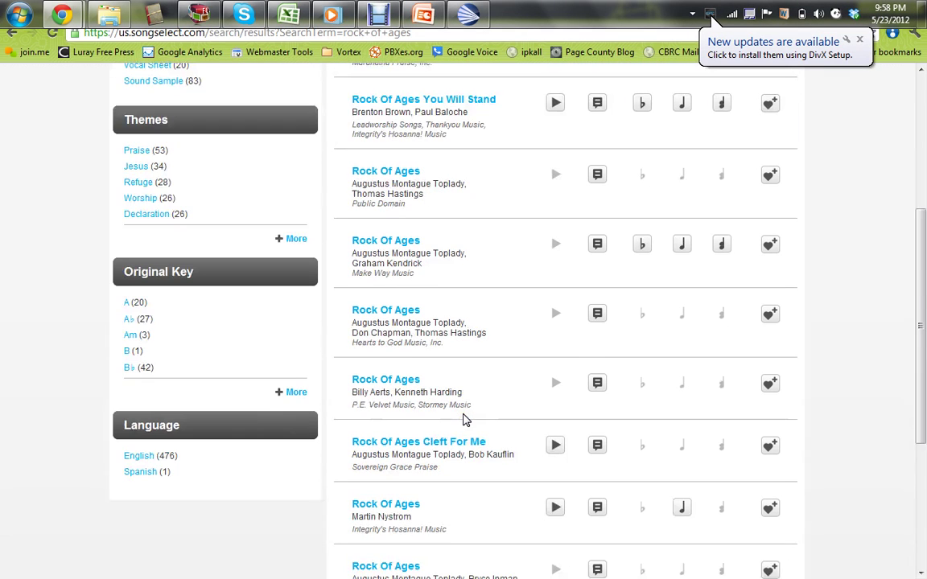
{"action": "scroll", "coordinate": [464, 419], "scroll_direction": "down", "scroll_amount": 2}
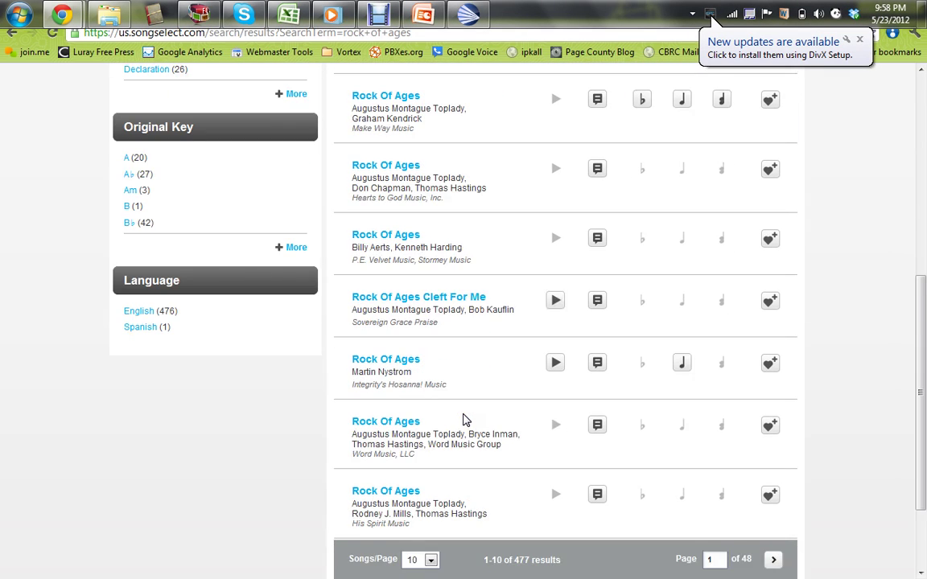
{"action": "scroll", "coordinate": [464, 420], "scroll_direction": "up", "scroll_amount": 5}
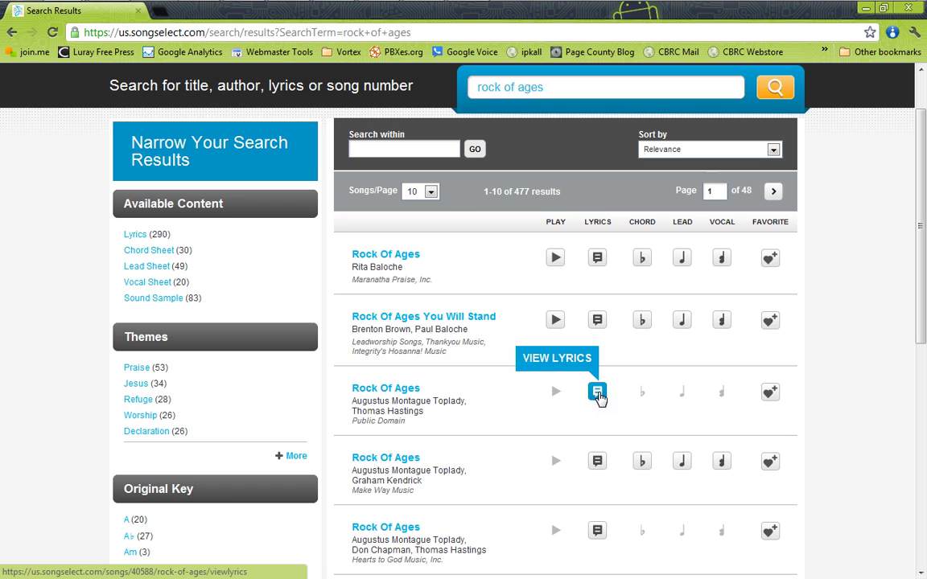
Step: Open the public-domain Rock Of Ages lyrics page and download it as Rock_Of_Ages.usr
{"action": "left_click", "coordinate": [598, 393]}
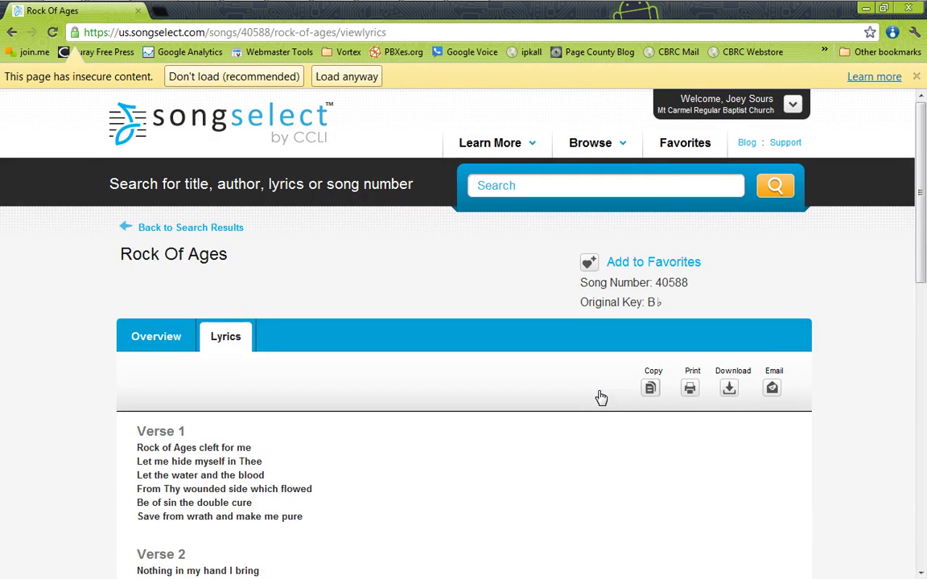
{"action": "scroll", "coordinate": [601, 397], "scroll_direction": "down", "scroll_amount": 2}
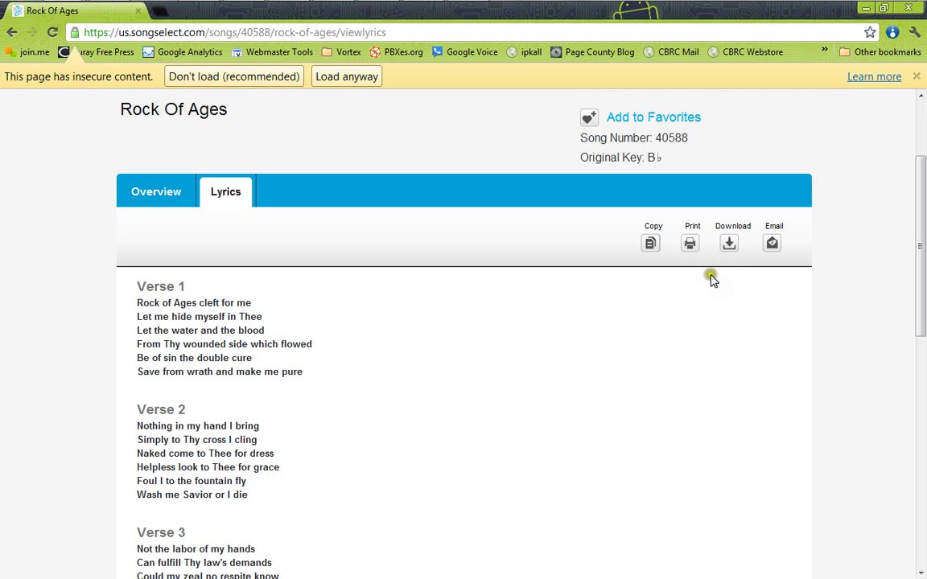
{"action": "left_click", "coordinate": [729, 243]}
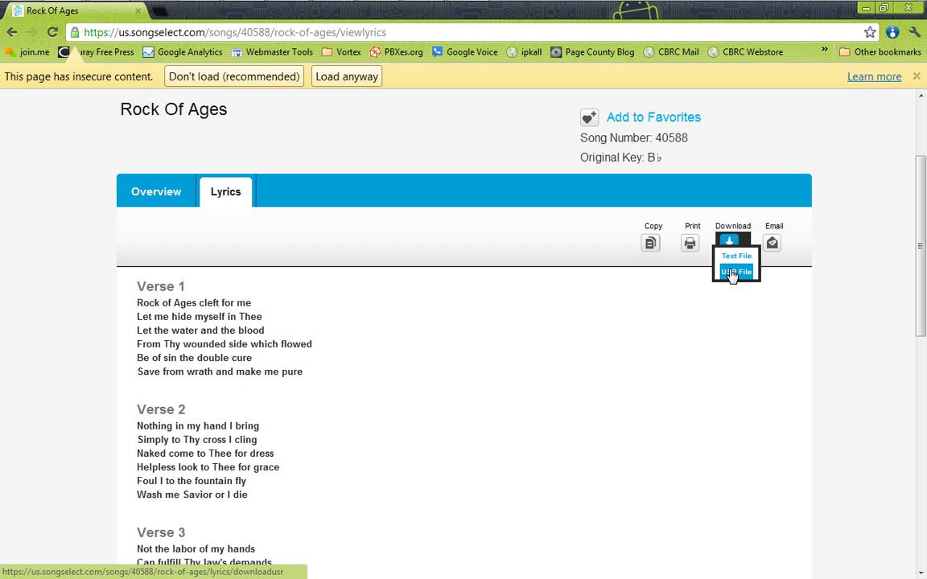
{"action": "left_click", "coordinate": [645, 295]}
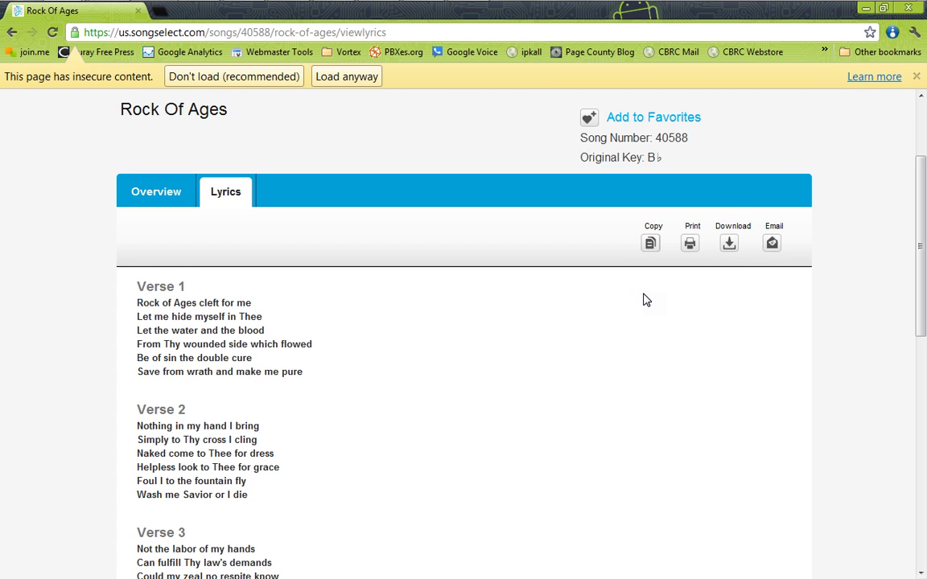
{"action": "left_click", "coordinate": [727, 243]}
{"action": "left_click", "coordinate": [736, 271]}
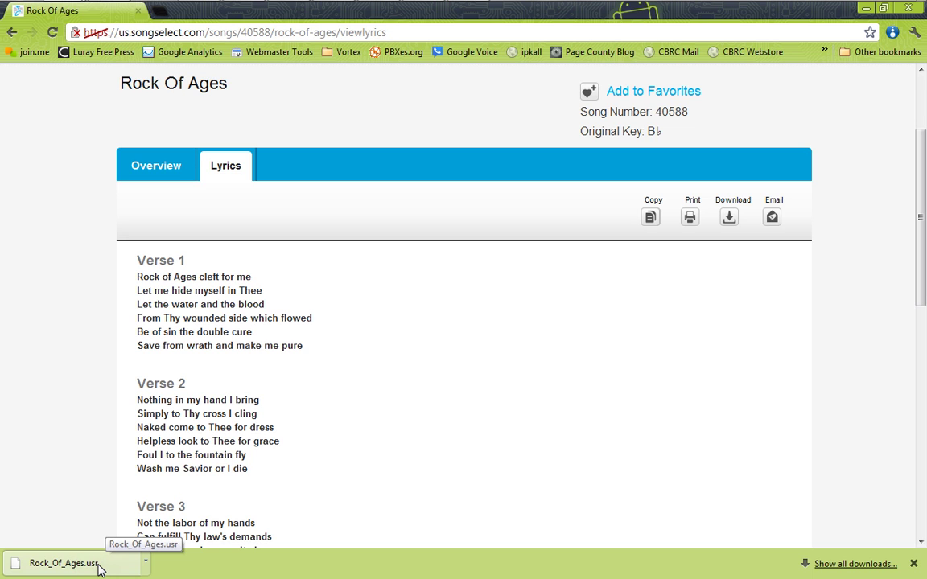
Step: Try opening Rock_Of_Ages.usr, cancel the Windows can't-open warning, and switch to OpenLP
{"action": "left_click", "coordinate": [99, 566]}
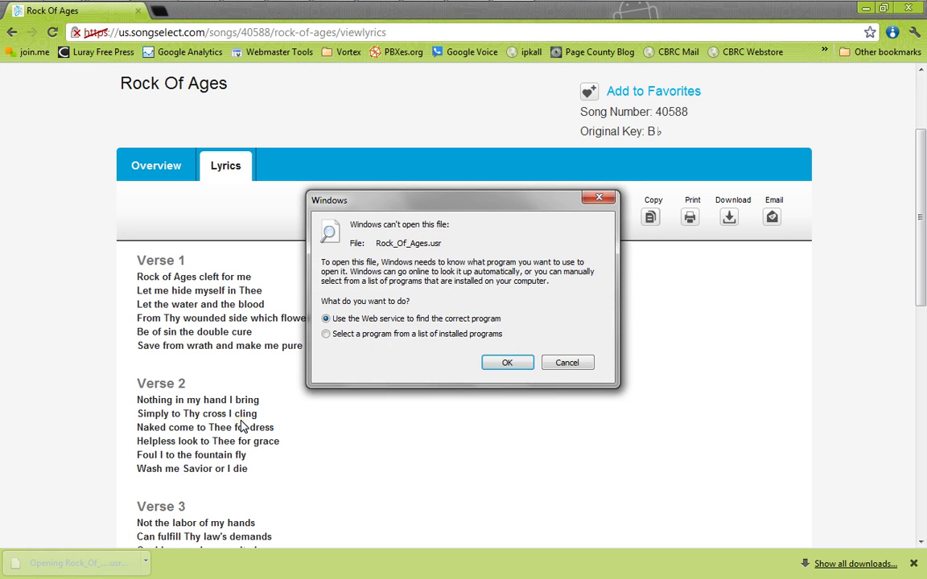
{"action": "left_click", "coordinate": [554, 369]}
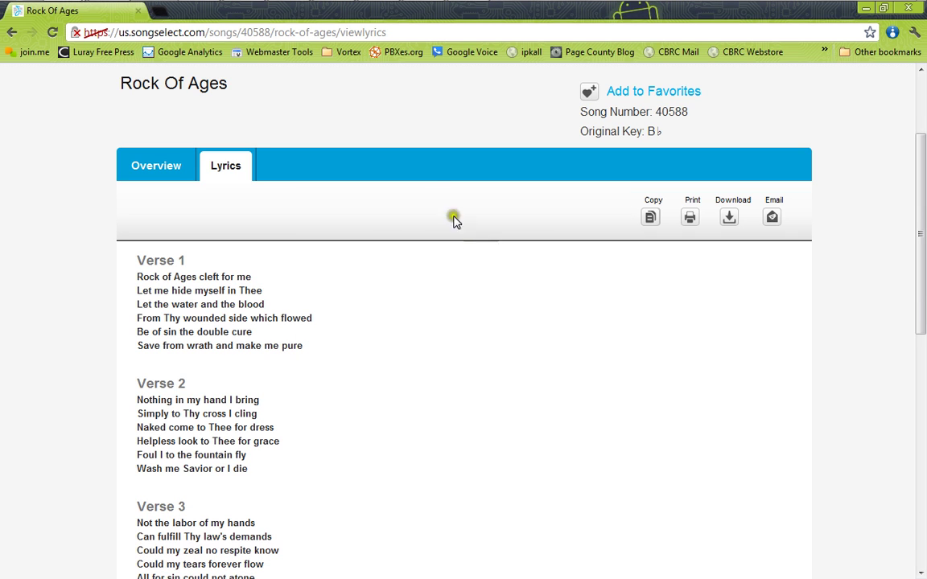
{"action": "left_click", "coordinate": [474, 12]}
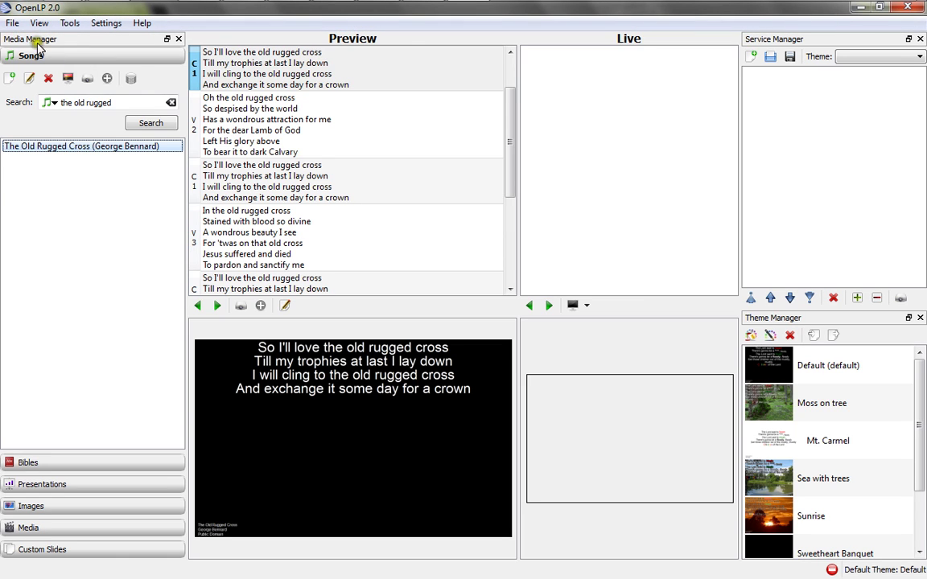
Step: Launch OpenLP's Song Import Wizard via File > Import > Song
{"action": "left_click", "coordinate": [13, 23]}
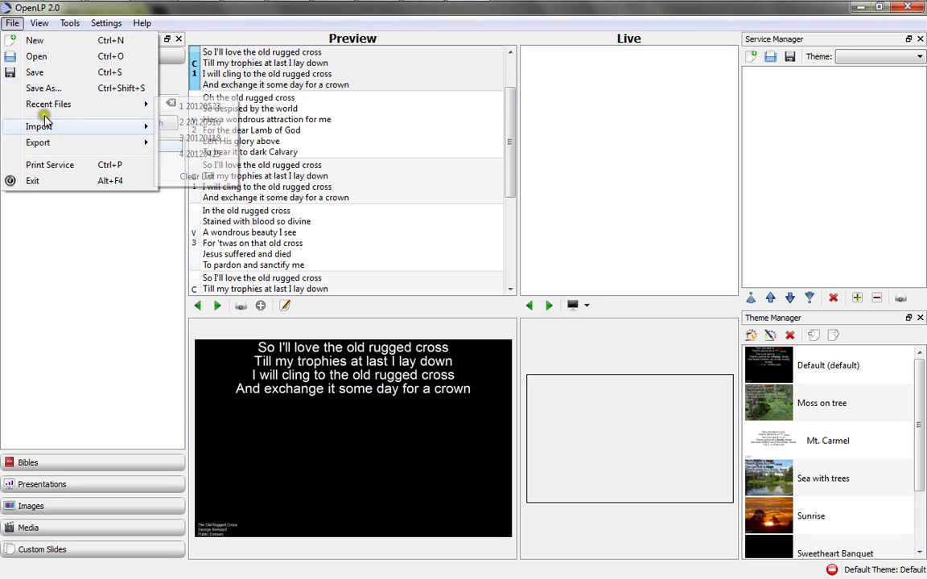
{"action": "mouse_move", "coordinate": [95, 142]}
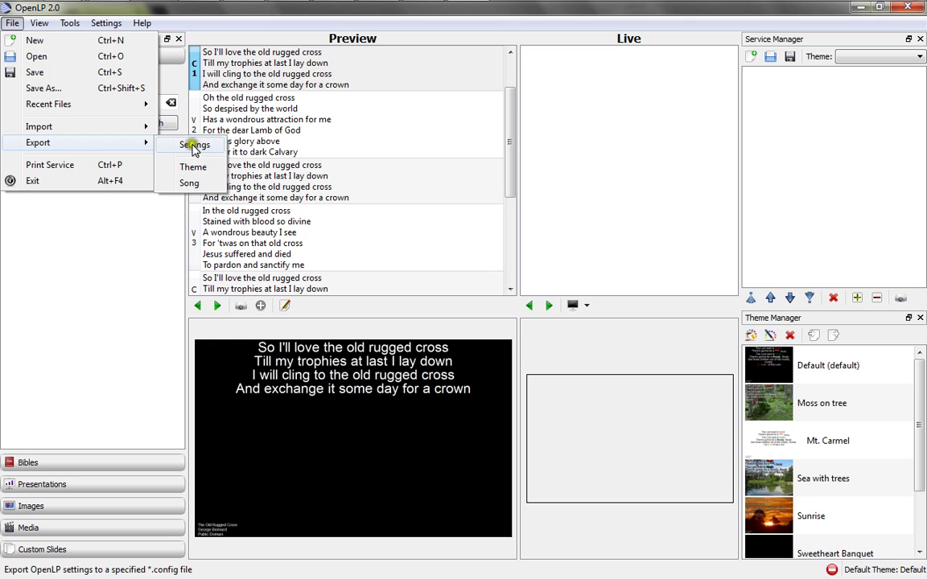
{"action": "mouse_move", "coordinate": [138, 126]}
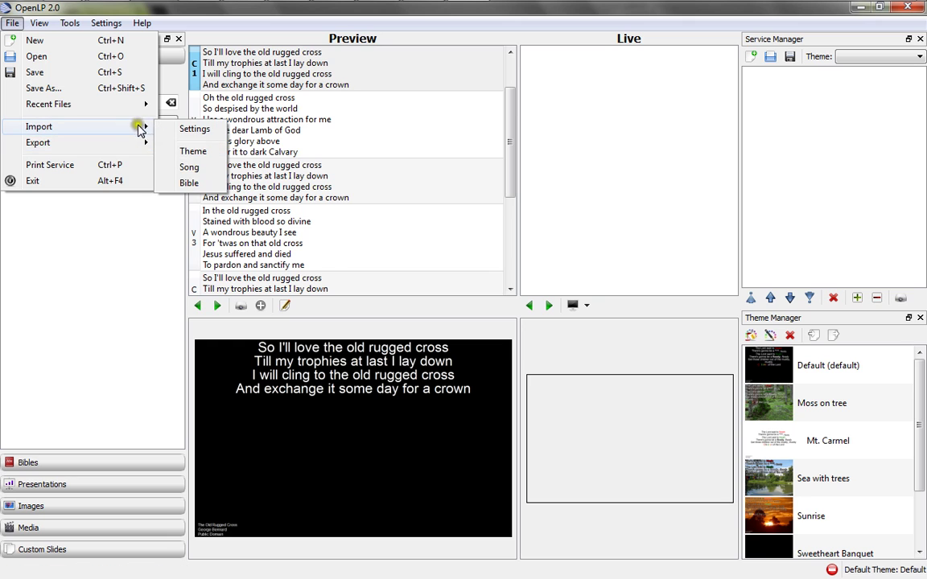
{"action": "left_click", "coordinate": [188, 169]}
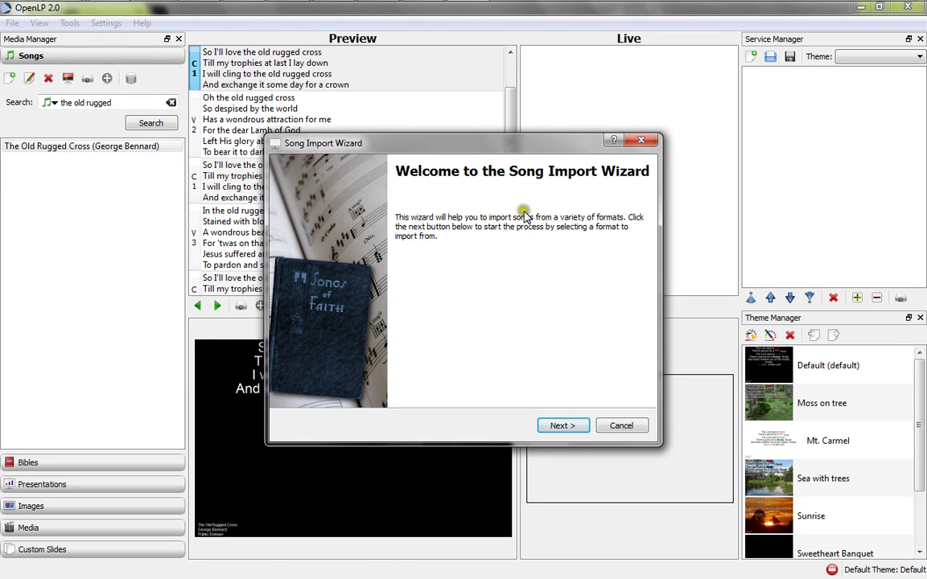
Step: Move past the welcome page and pick CCLI/SongSelect as the import format
{"action": "left_click", "coordinate": [567, 425]}
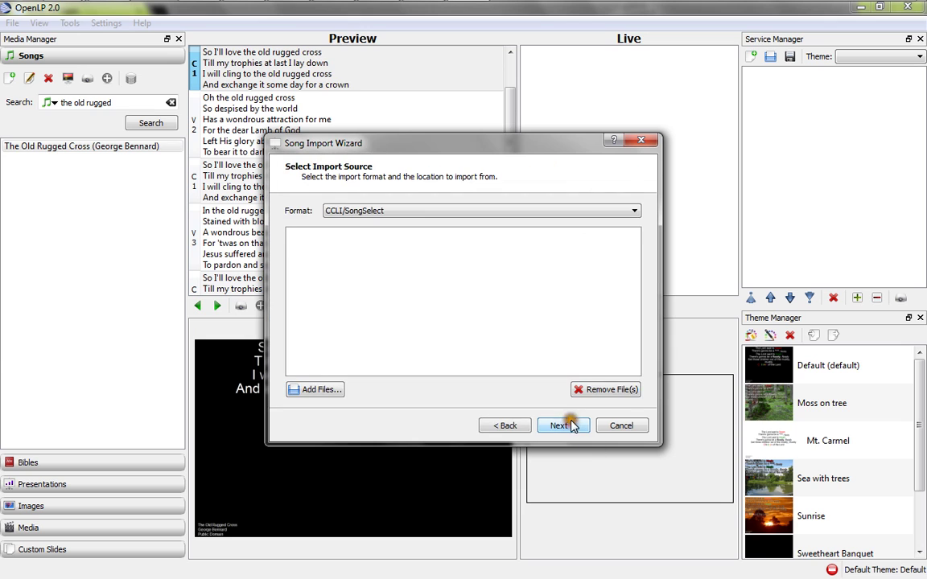
{"action": "left_click", "coordinate": [434, 214]}
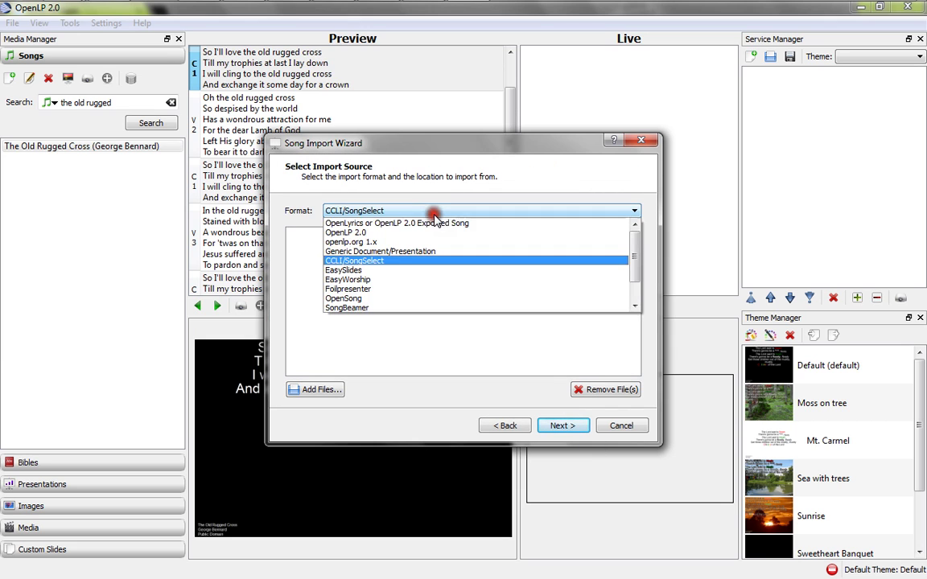
{"action": "left_click", "coordinate": [369, 265]}
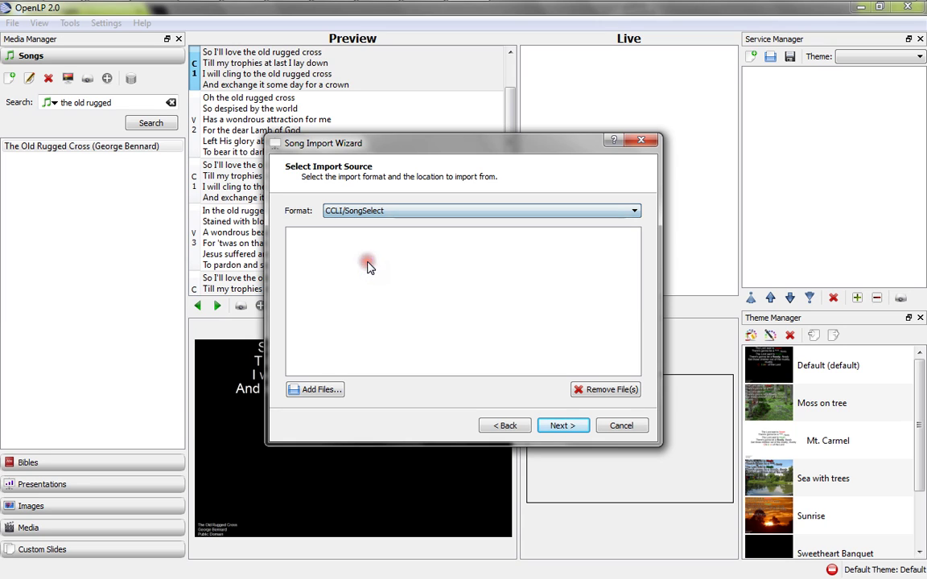
Step: Find Rock_Of_Ages.usr in Downloads and add it to the import file list
{"action": "left_click", "coordinate": [307, 391]}
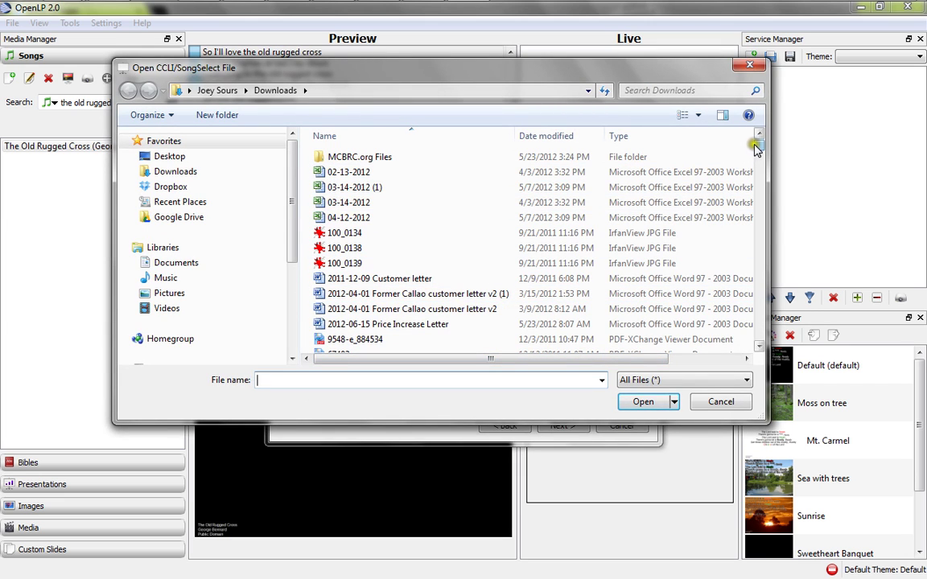
{"action": "left_click", "coordinate": [678, 91]}
{"action": "type", "text": "rock of ages"}
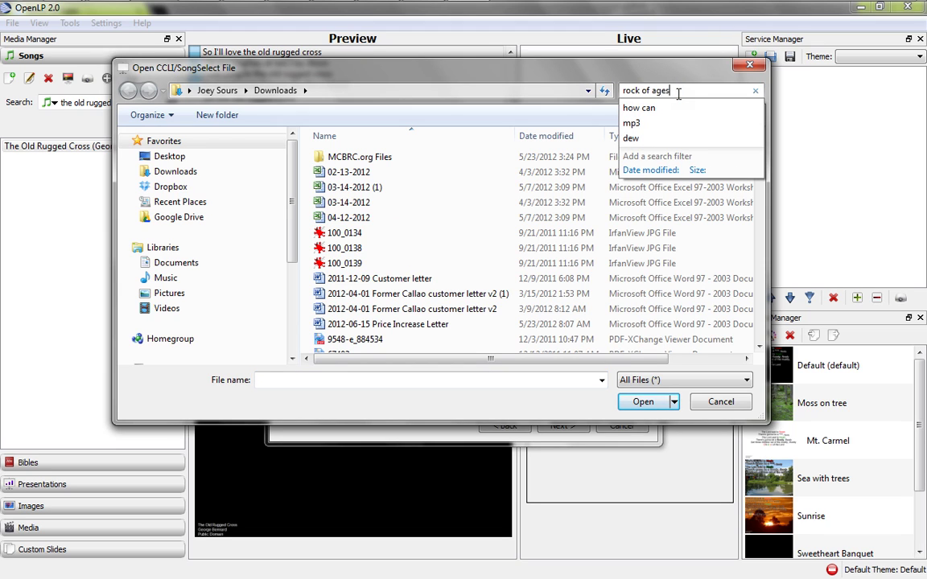
{"action": "key", "text": "Return"}
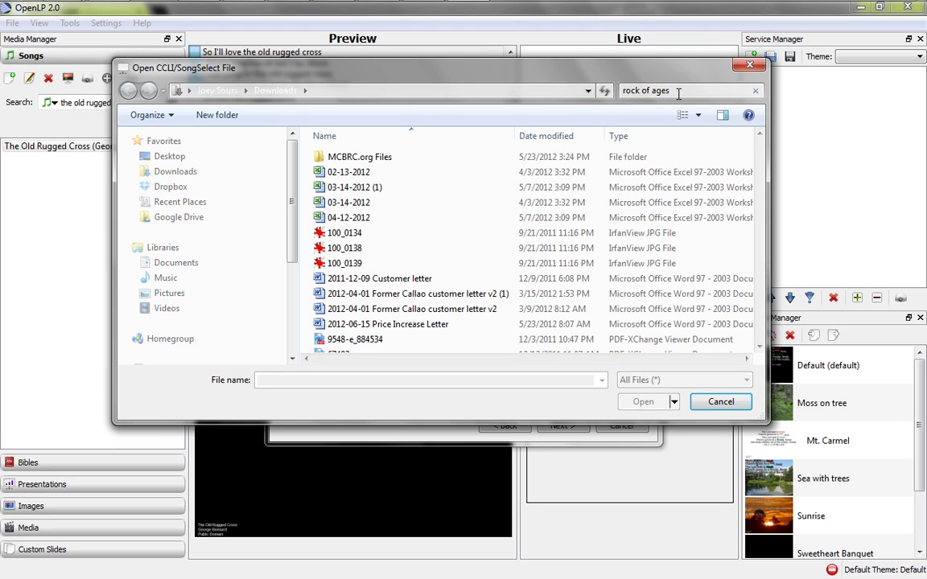
{"action": "left_click", "coordinate": [372, 145]}
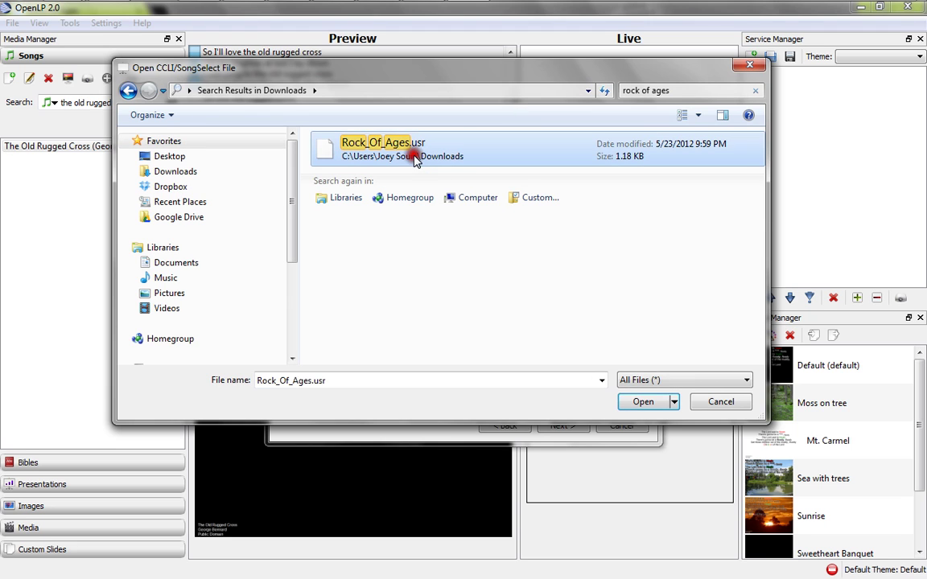
{"action": "left_click", "coordinate": [638, 401]}
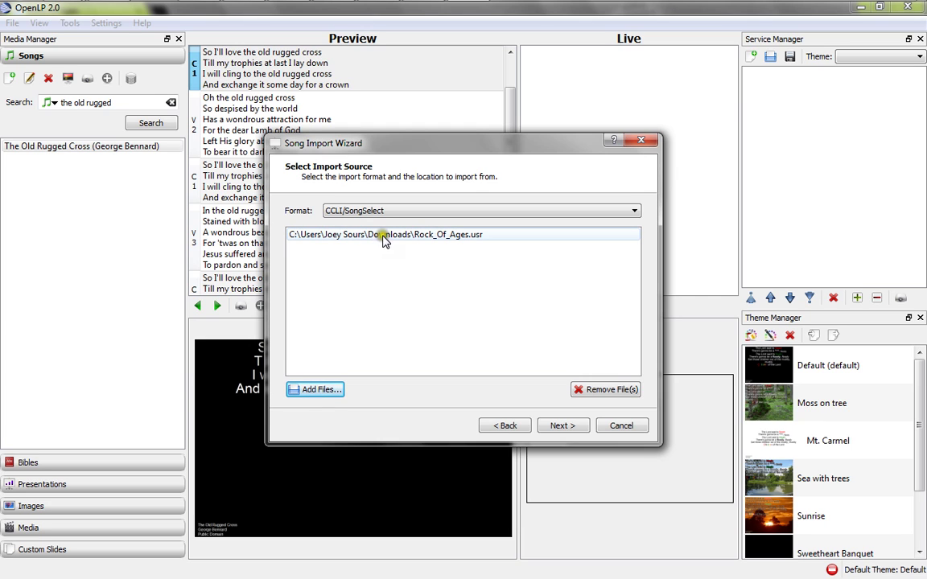
{"action": "left_click", "coordinate": [314, 390]}
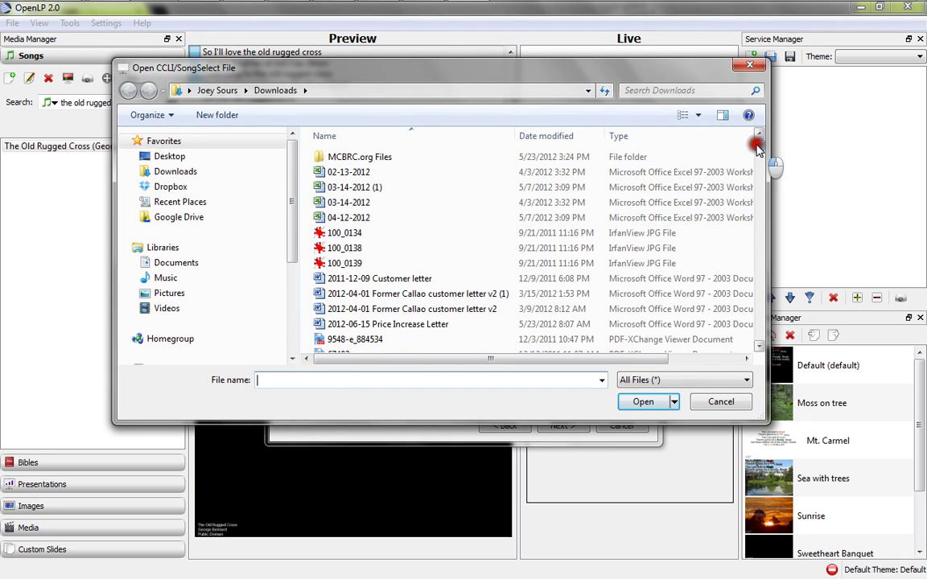
{"action": "left_click", "coordinate": [756, 147]}
{"action": "left_click", "coordinate": [696, 92]}
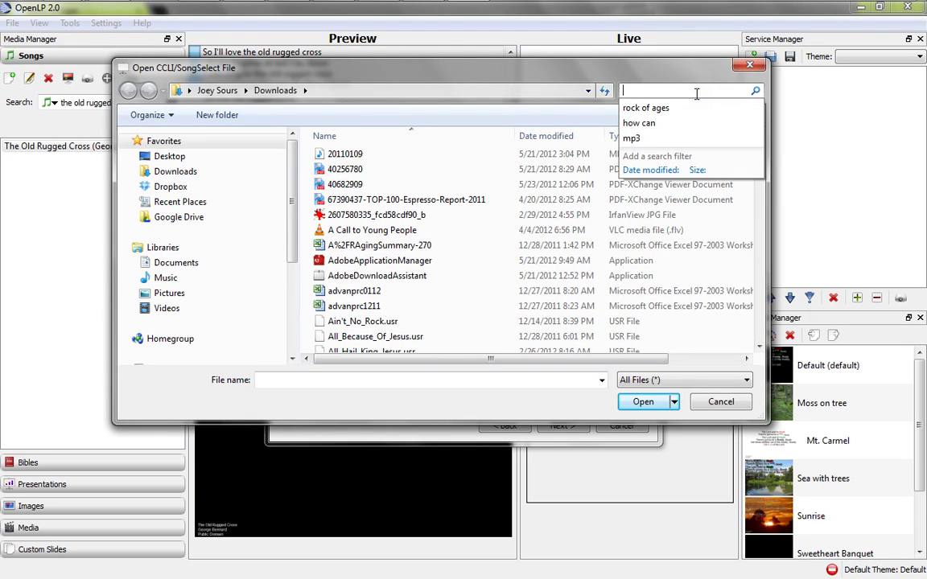
{"action": "type", "text": ".usr"}
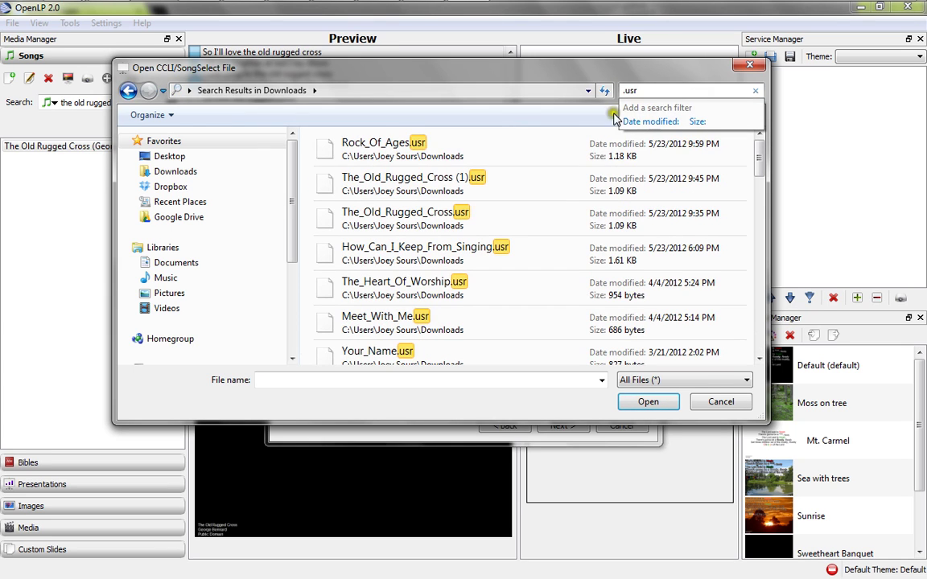
{"action": "left_click", "coordinate": [394, 146]}
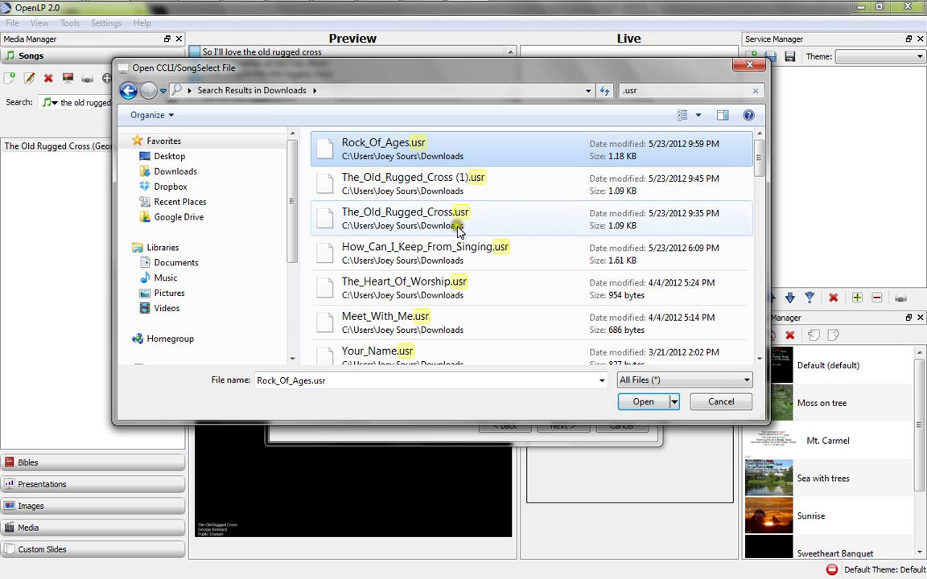
{"action": "left_click", "coordinate": [422, 259], "text": "ctrl"}
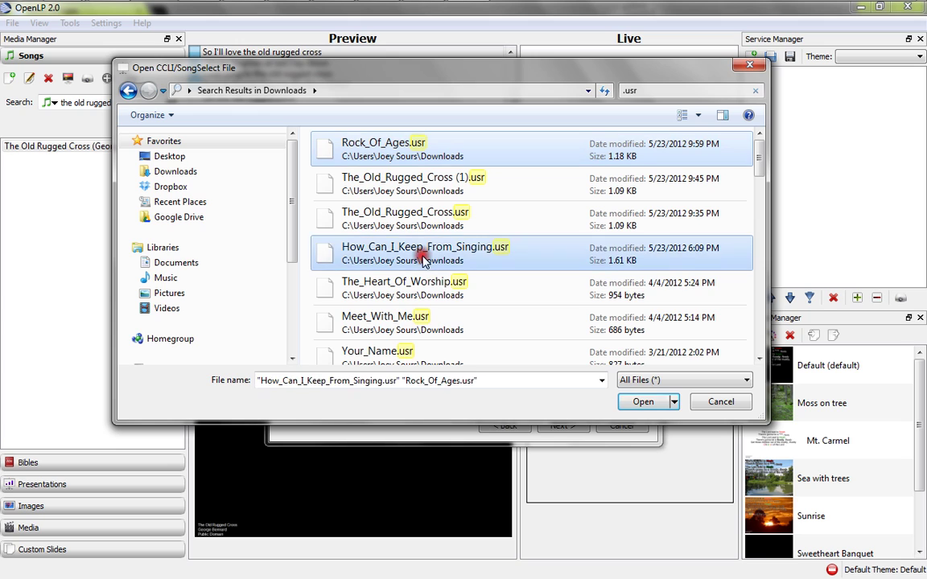
{"action": "left_click", "coordinate": [421, 291], "text": "ctrl"}
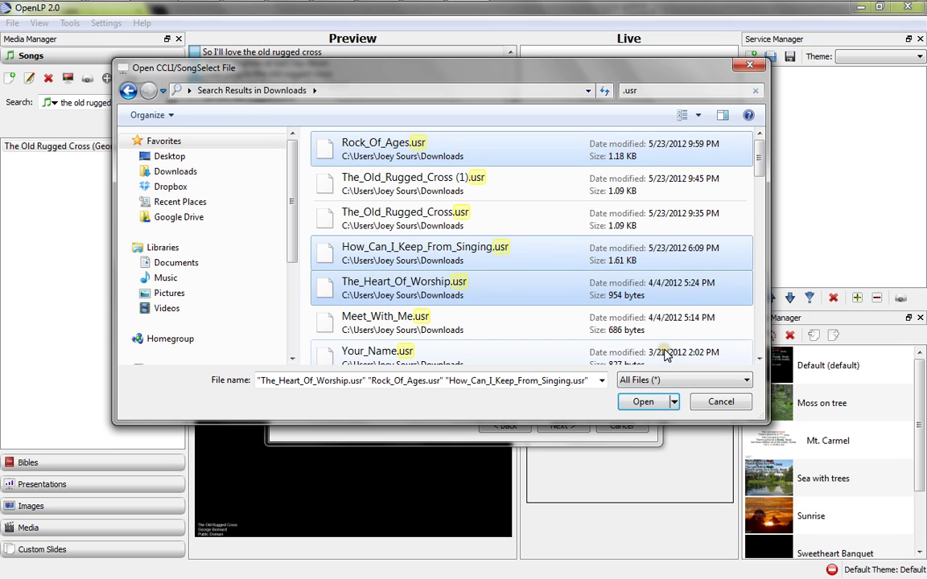
{"action": "left_click", "coordinate": [642, 404]}
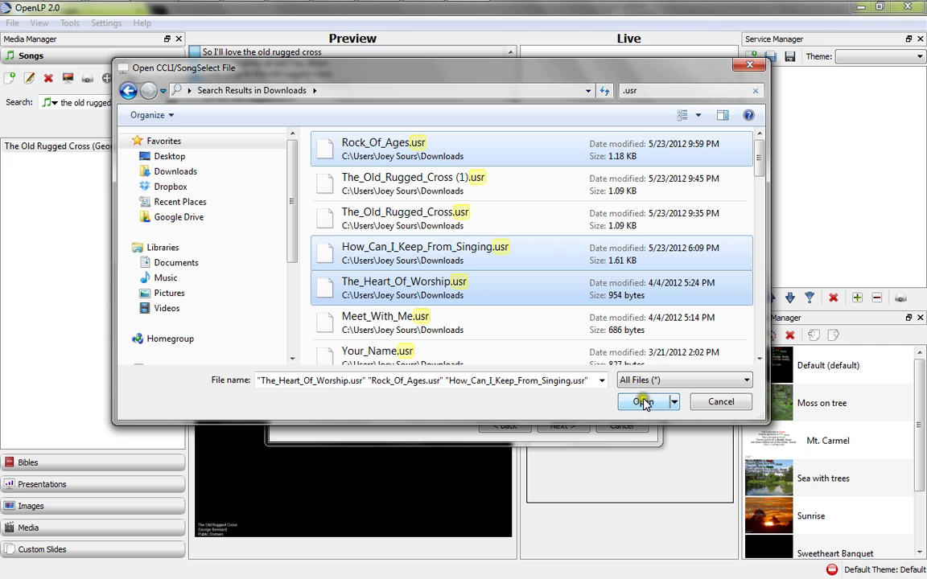
{"action": "left_click_drag", "start_coordinate": [517, 80], "coordinate": [496, 134]}
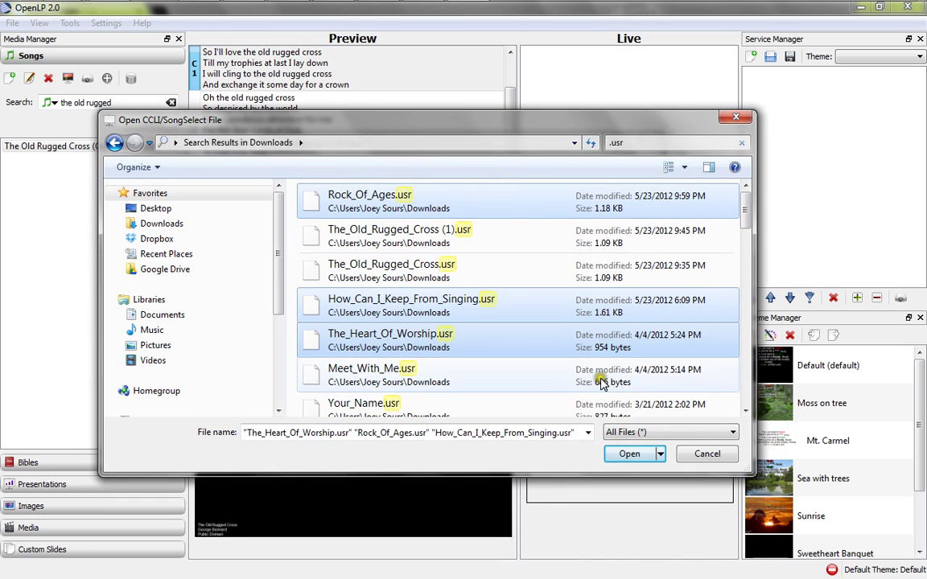
{"action": "left_click", "coordinate": [706, 455]}
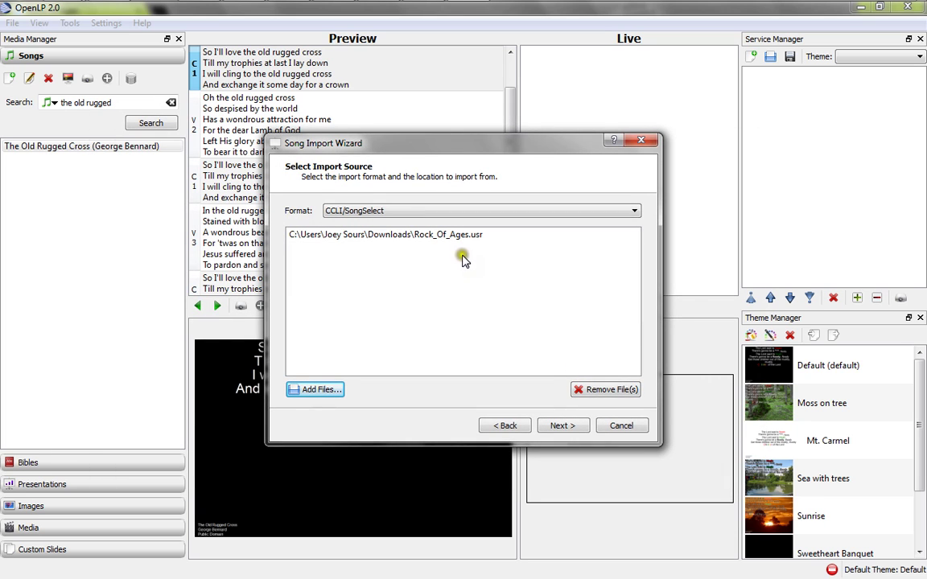
Step: Finish importing Rock_Of_Ages.usr, search the library for 'rock', and select the first Rock of Ages
{"action": "left_click", "coordinate": [564, 426]}
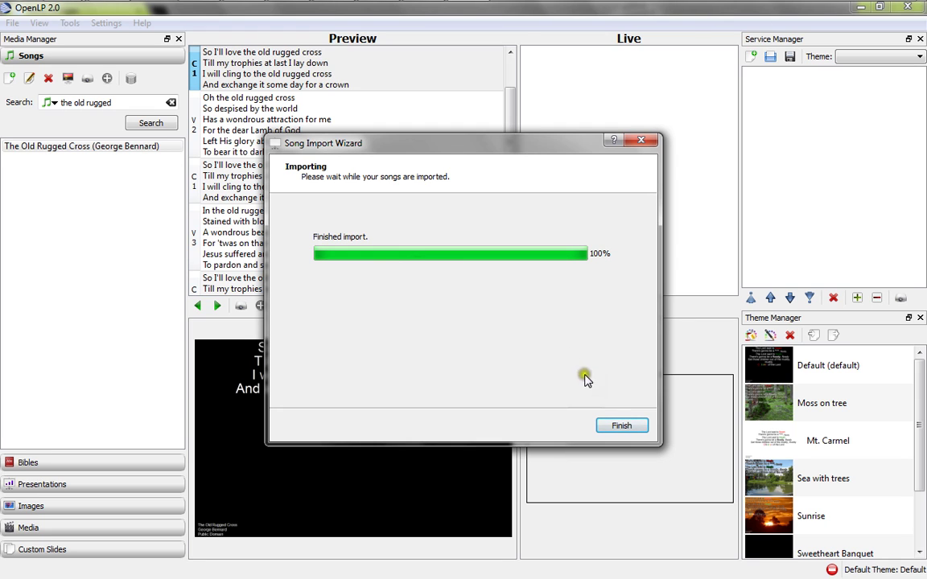
{"action": "left_click", "coordinate": [622, 425]}
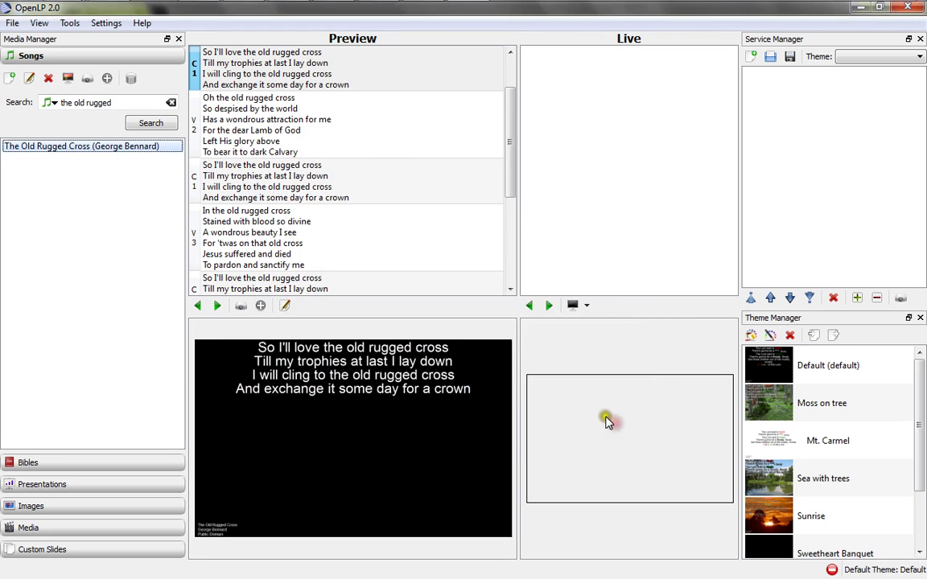
{"action": "left_click_drag", "start_coordinate": [118, 100], "coordinate": [51, 105]}
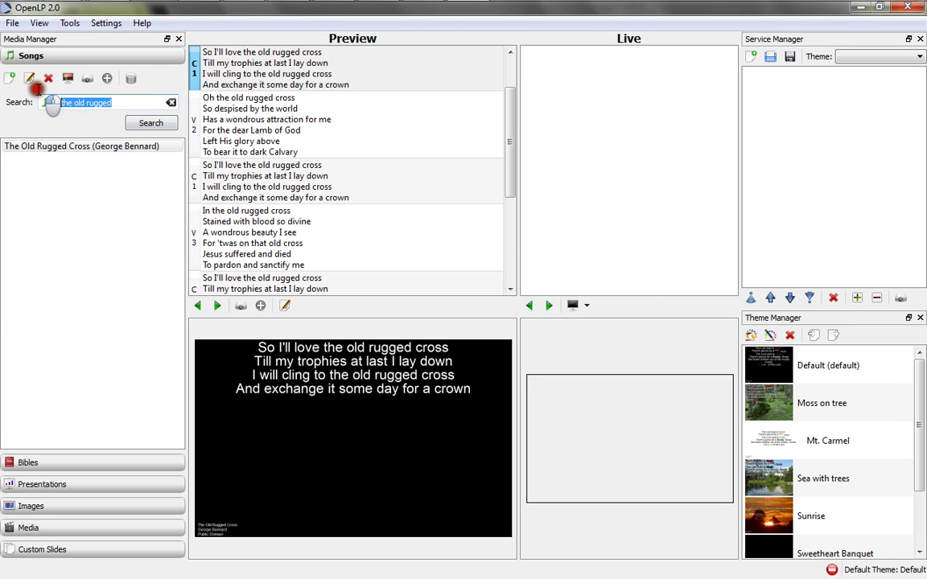
{"action": "type", "text": "rock of ages"}
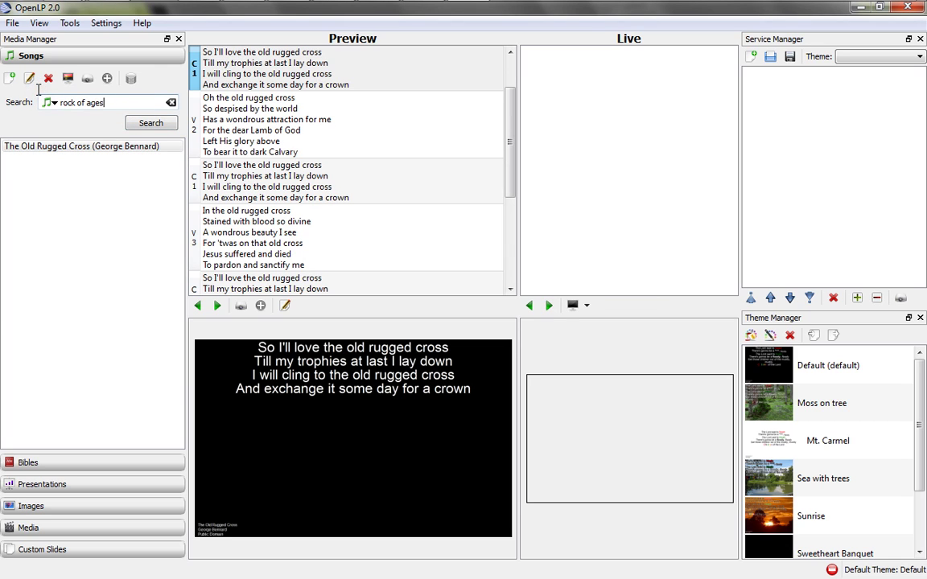
{"action": "key", "text": "Return"}
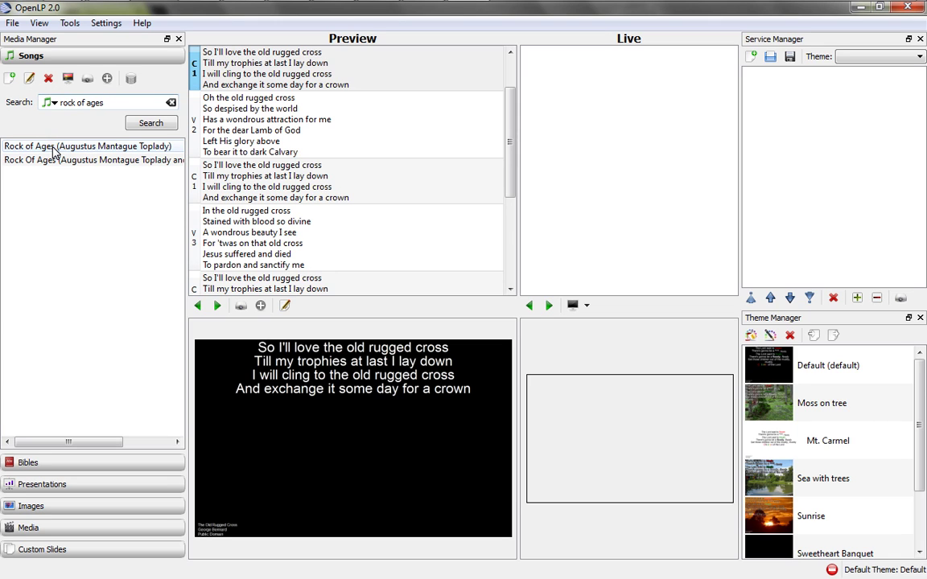
{"action": "left_click", "coordinate": [54, 148]}
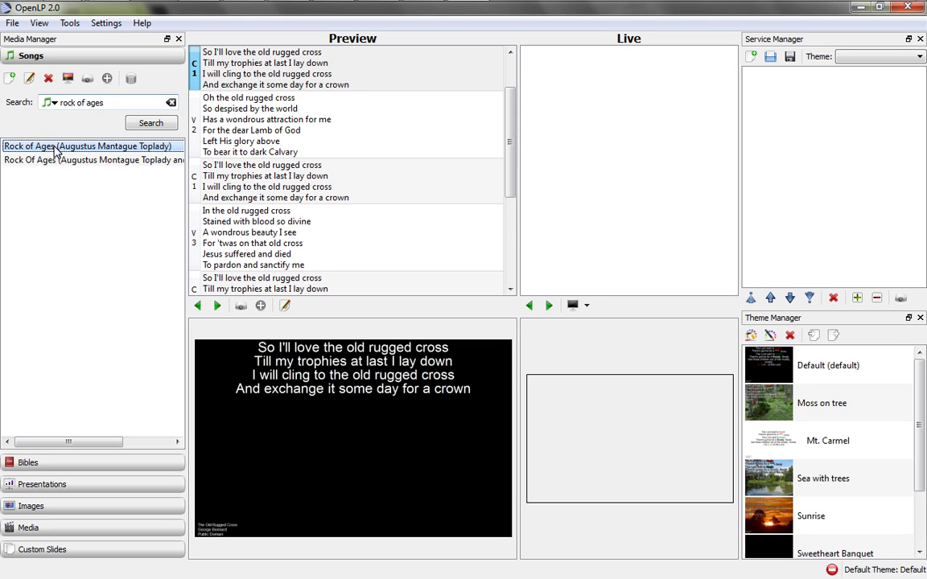
Step: Open Rock of Ages in the Song Editor via its right-click Edit command
{"action": "right_click", "coordinate": [55, 147]}
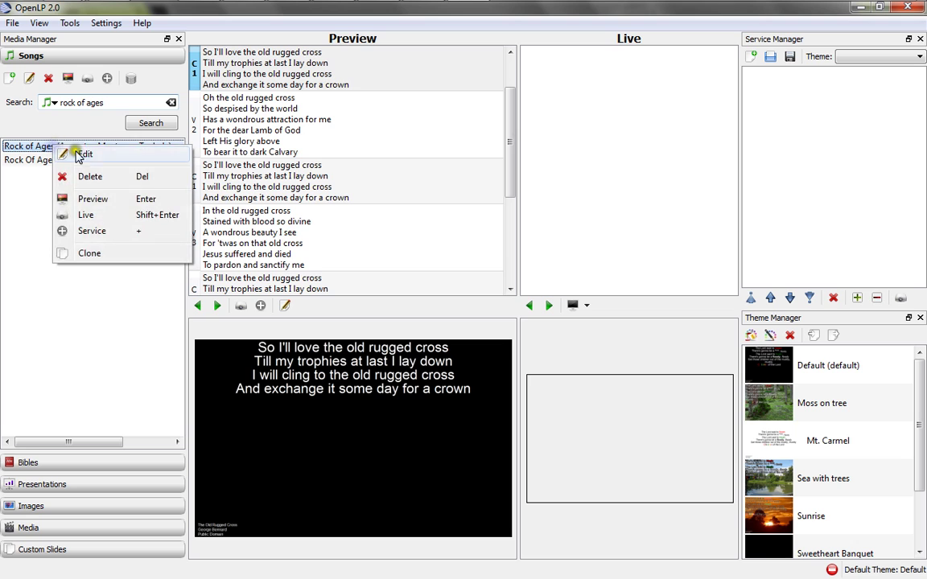
{"action": "left_click", "coordinate": [85, 156]}
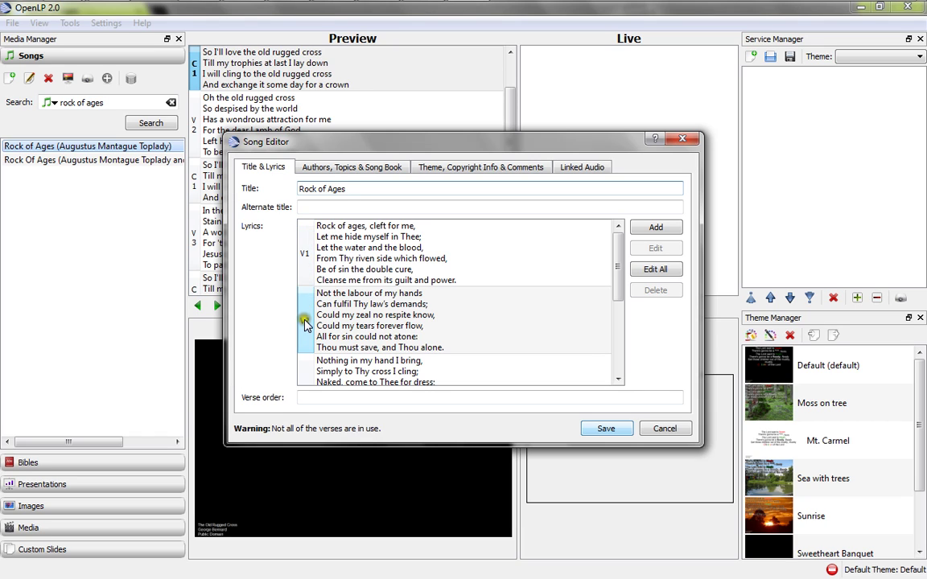
{"action": "left_click_drag", "start_coordinate": [617, 265], "coordinate": [618, 239]}
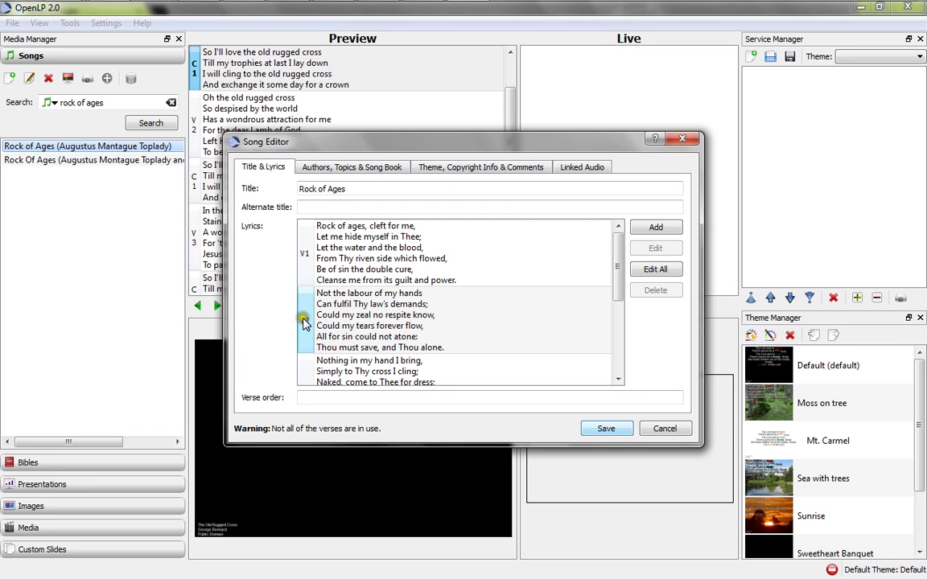
Step: Enter 'V1 V2 V4' in the Verse order field, leaving verse 3 unused
{"action": "left_click", "coordinate": [310, 397]}
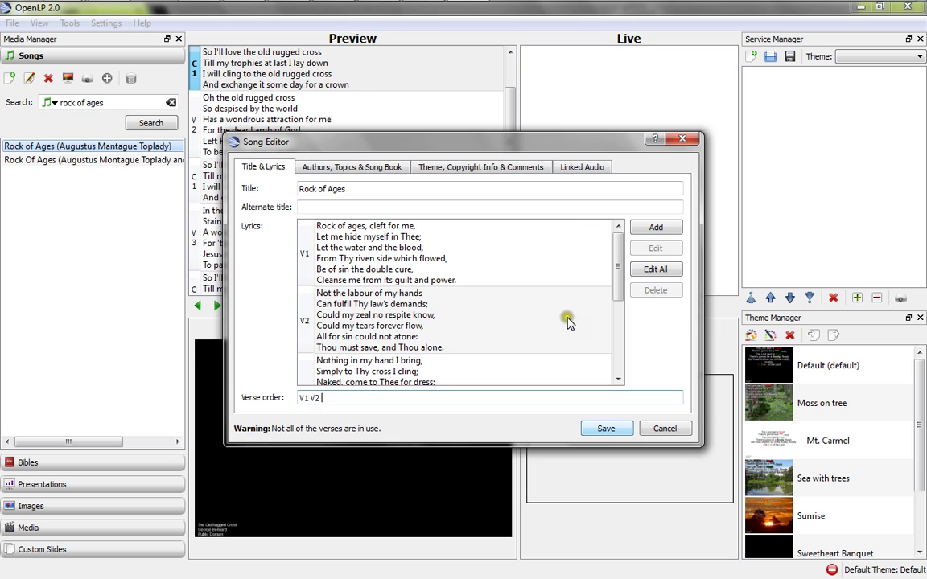
{"action": "left_click_drag", "start_coordinate": [616, 272], "coordinate": [615, 297]}
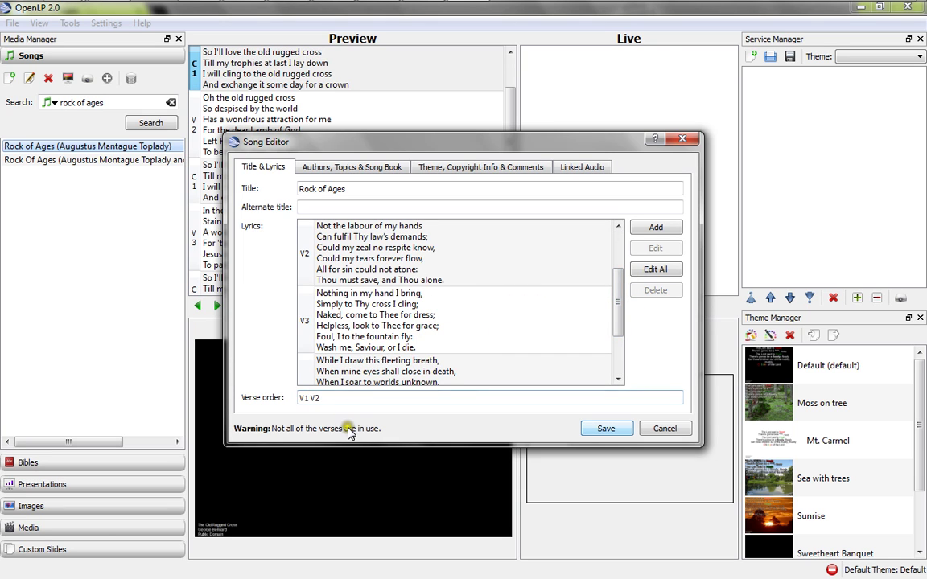
{"action": "left_click", "coordinate": [308, 398]}
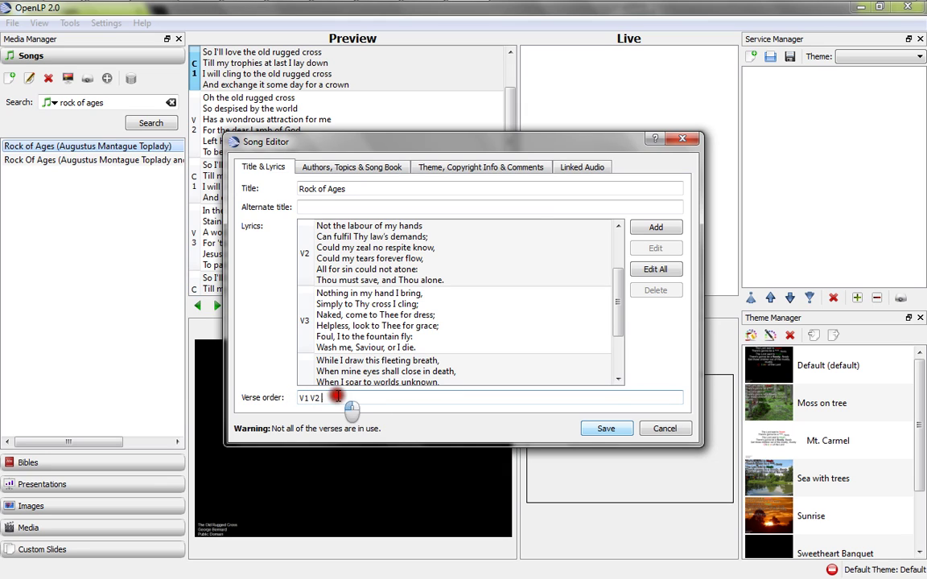
{"action": "type", "text": "V4"}
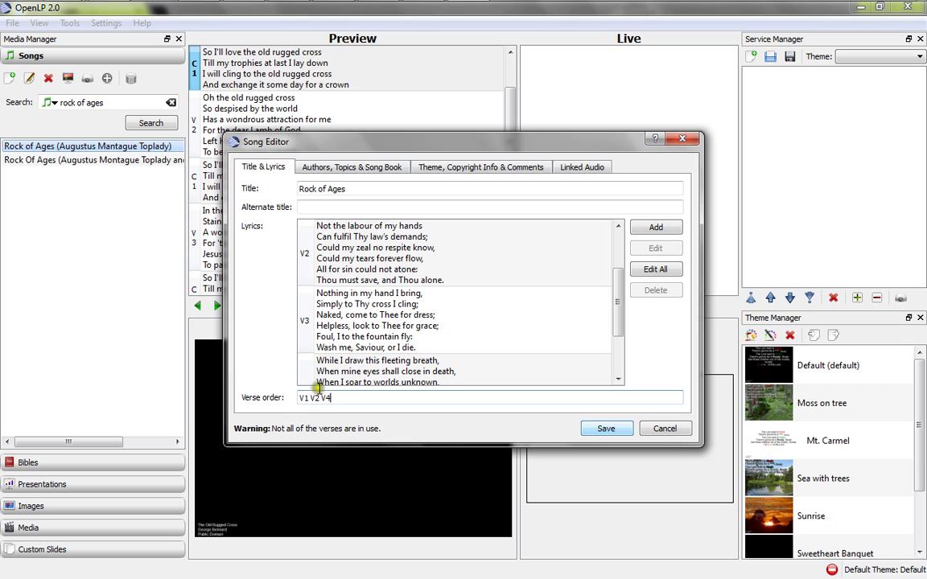
{"action": "left_click", "coordinate": [344, 392]}
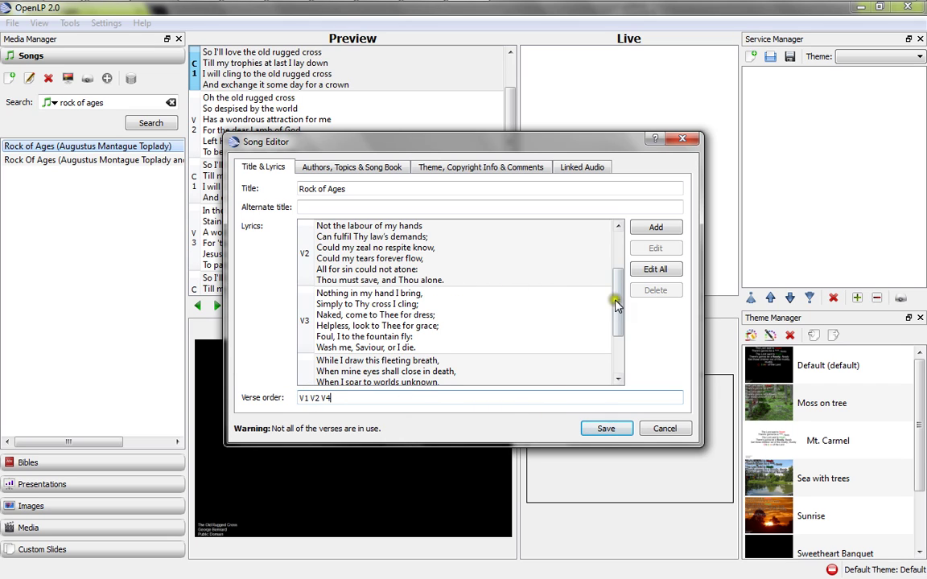
{"action": "left_click_drag", "start_coordinate": [617, 289], "coordinate": [617, 232]}
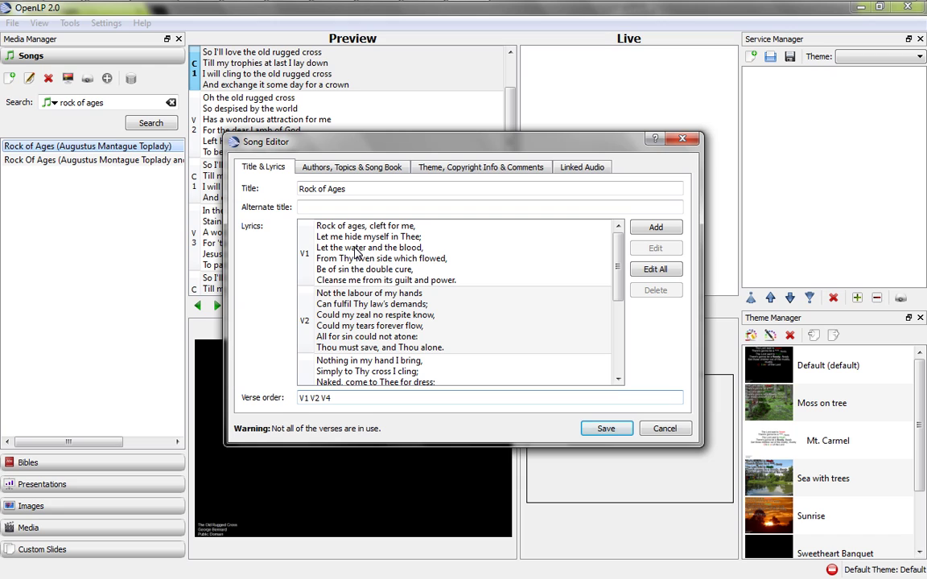
Step: Replace 'Thee;' with 'You;' in verse 1's second line, then save the verse and song
{"action": "left_click", "coordinate": [306, 256]}
{"action": "double_click", "coordinate": [400, 252]}
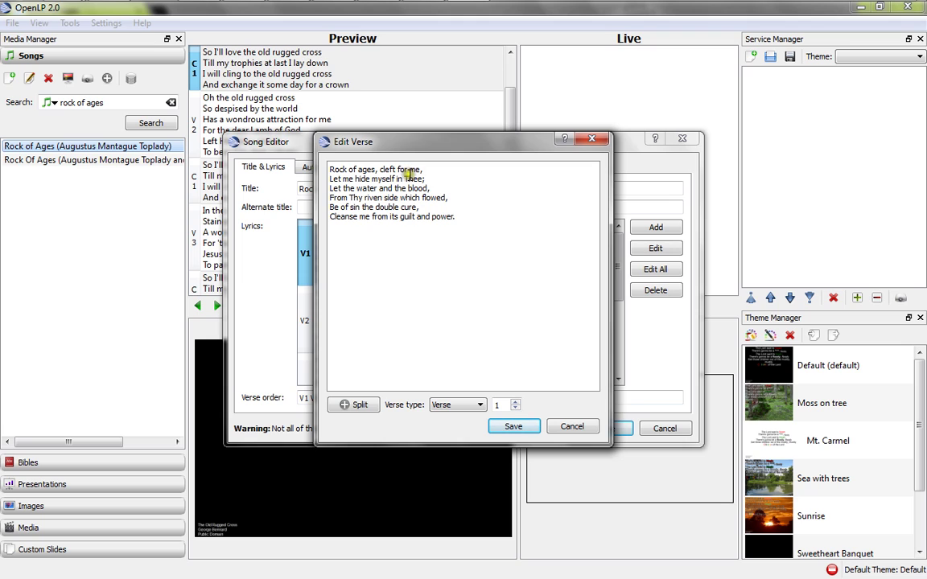
{"action": "left_click_drag", "start_coordinate": [427, 179], "coordinate": [404, 179]}
{"action": "type", "text": "T"}
{"action": "left_click", "coordinate": [513, 426]}
{"action": "left_click", "coordinate": [603, 427]}
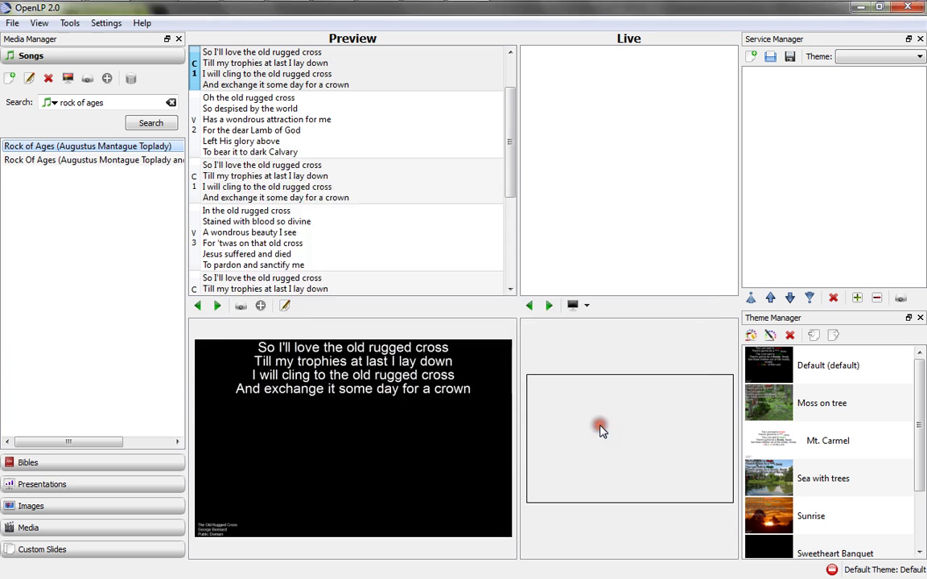
Step: Load the edited Rock of Ages from the Songs list into the Preview panel
{"action": "double_click", "coordinate": [104, 148]}
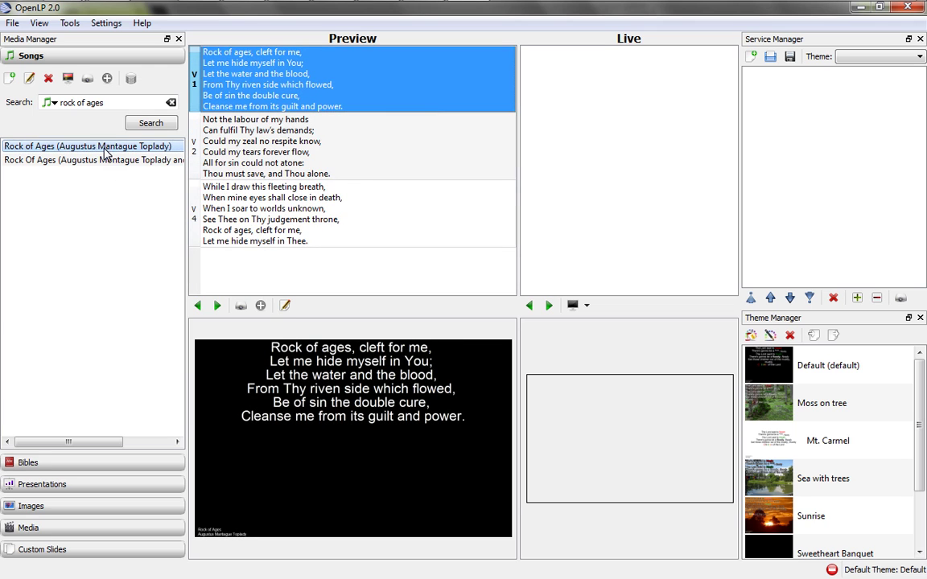